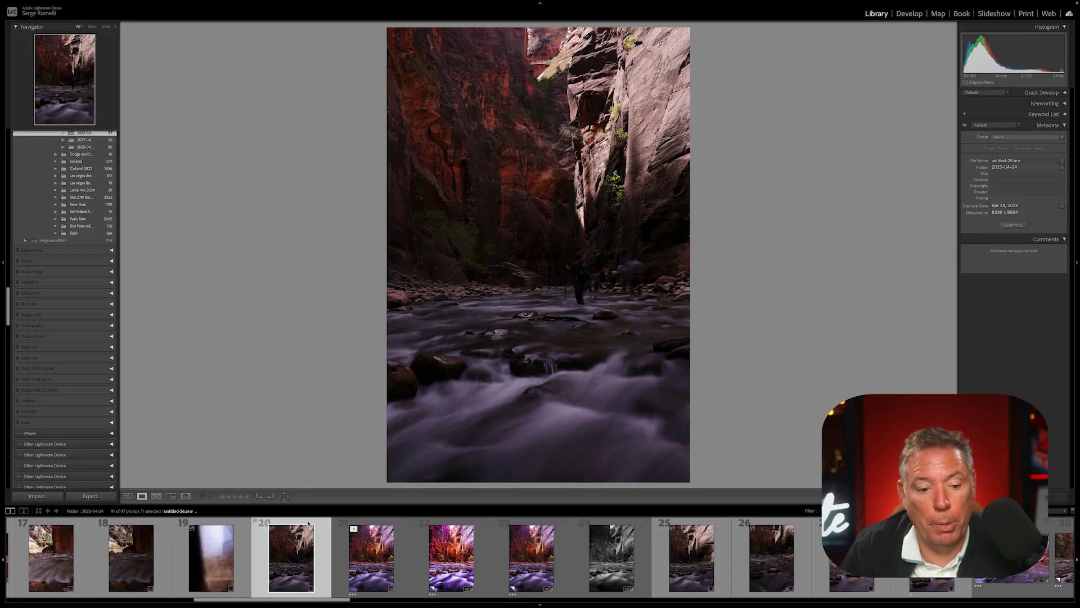
- Cycle the loupe info overlay to show untitled-26.arw's file name and exposure details
key("i")
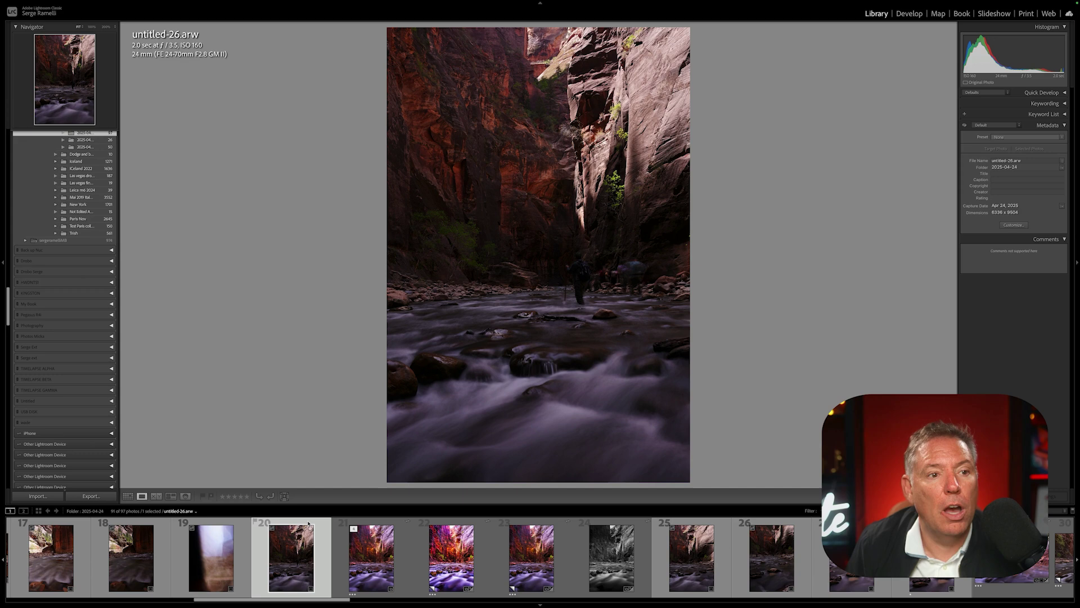
key("i")
key("i")
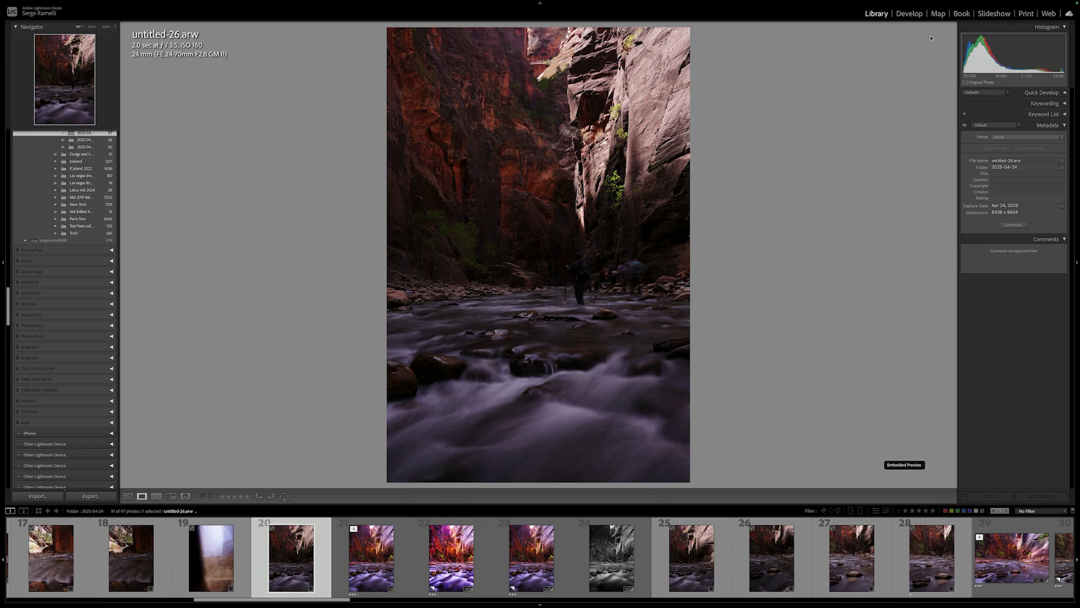
- Open the canyon photo in Develop and reset its crop to the full, uncropped frame
left_click(910, 14)
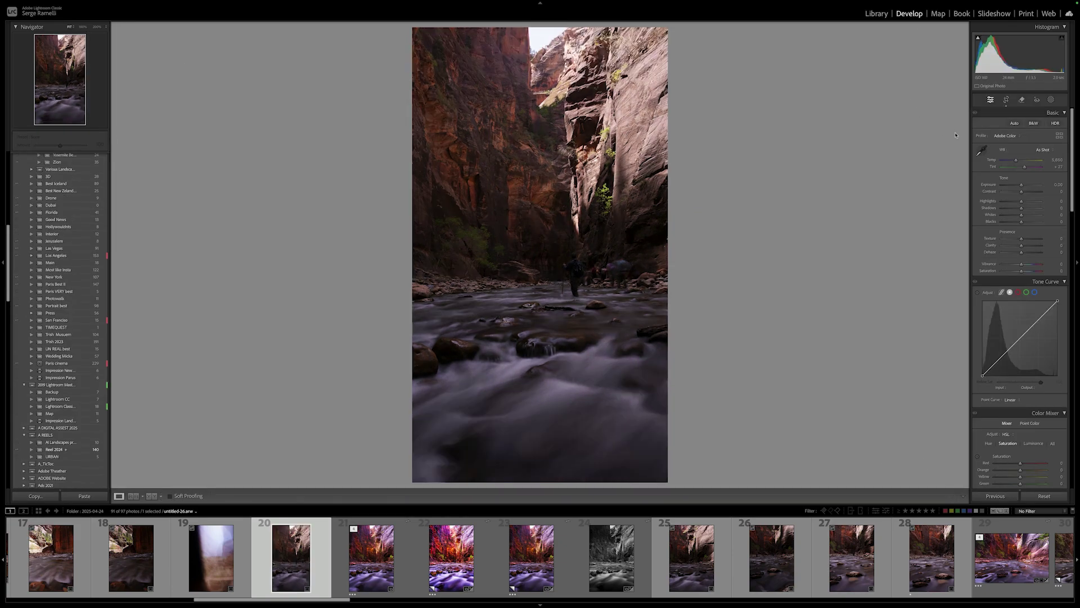
left_click(1008, 100)
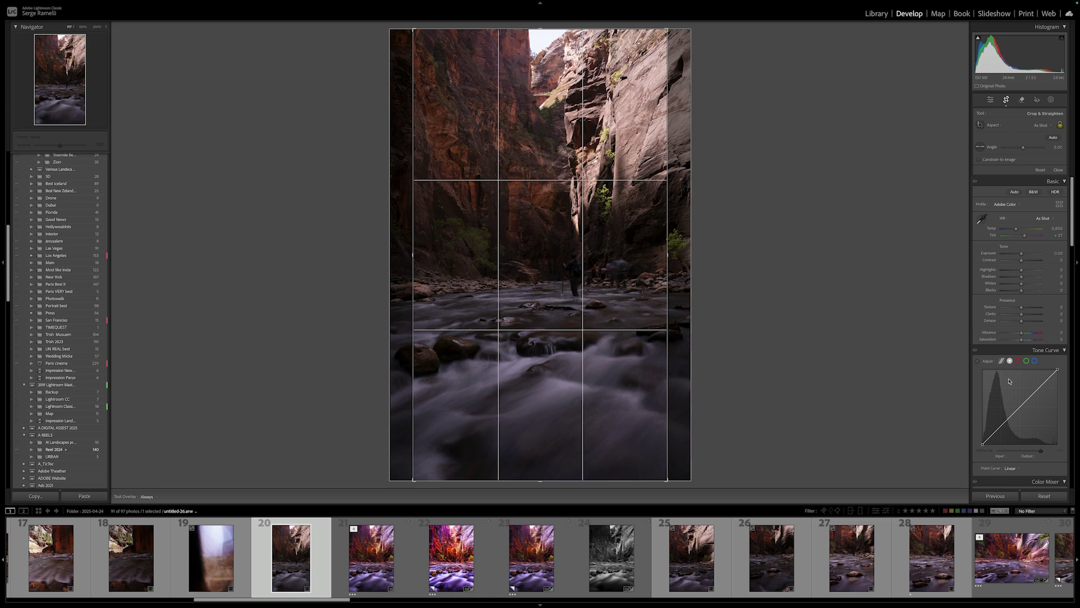
left_click(1044, 495)
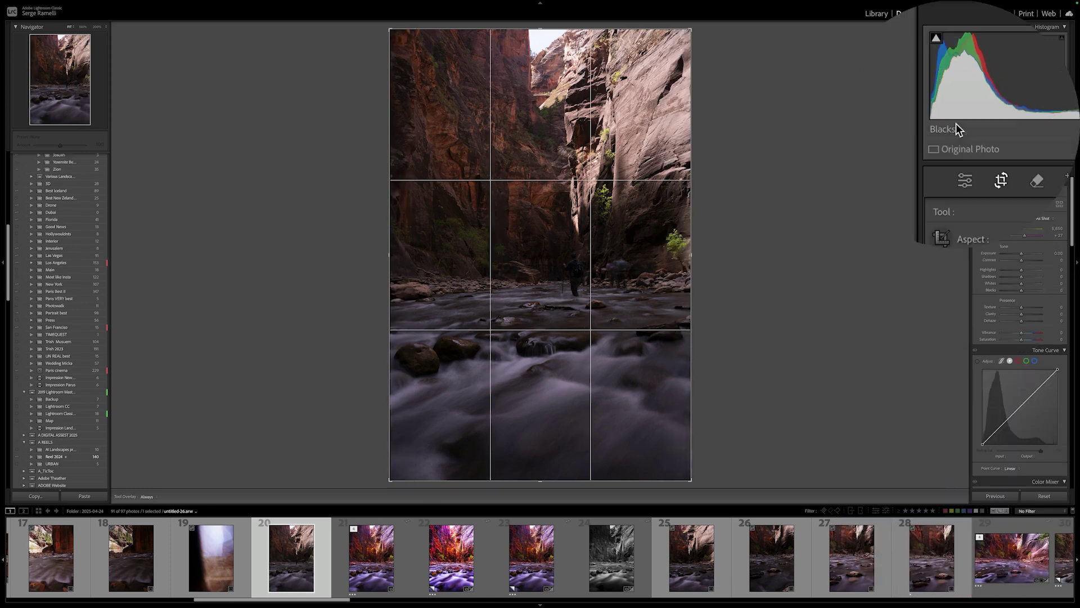
left_click(990, 99)
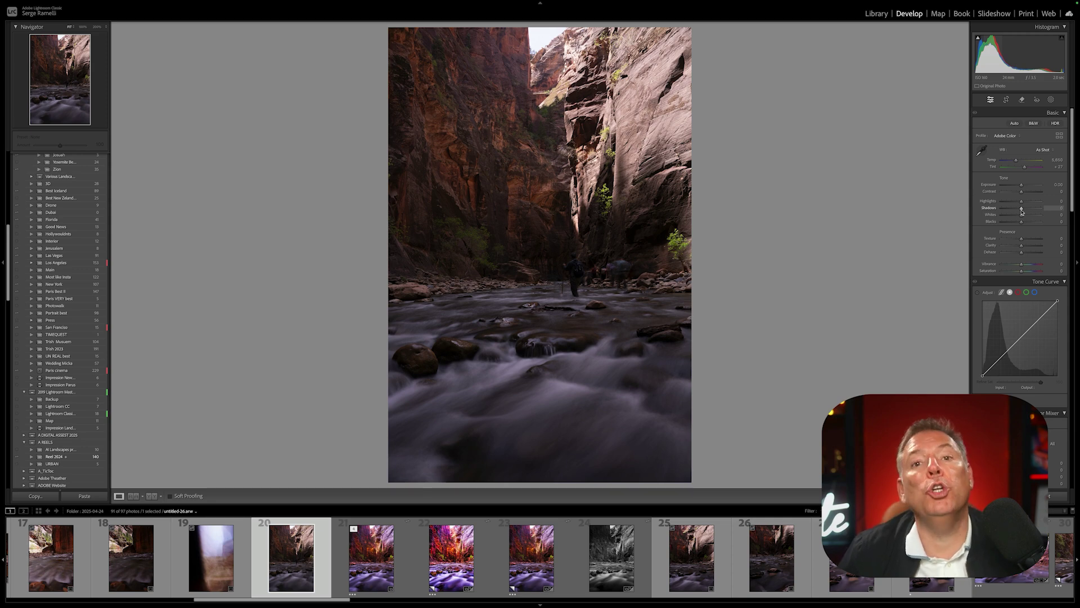
- Set Shadows to +100, Highlights to −100 and Blacks to −59 in the Basic panel
left_click_drag(1021, 207, 1038, 208)
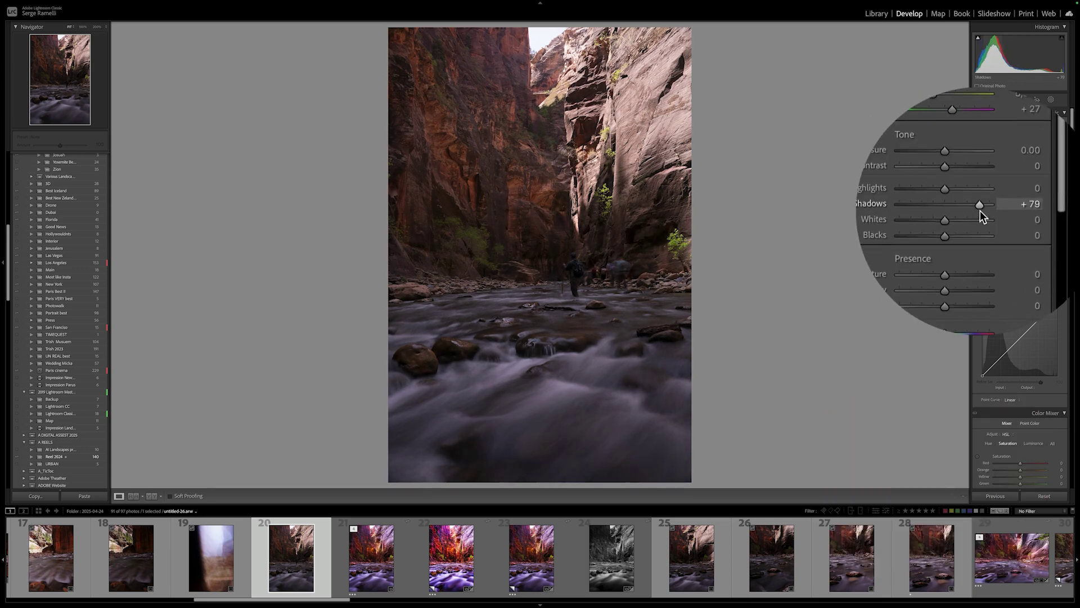
mouse_move(956, 202)
left_mouse_down()
mouse_move(957, 223)
mouse_move(973, 211)
mouse_move(957, 184)
left_mouse_up()
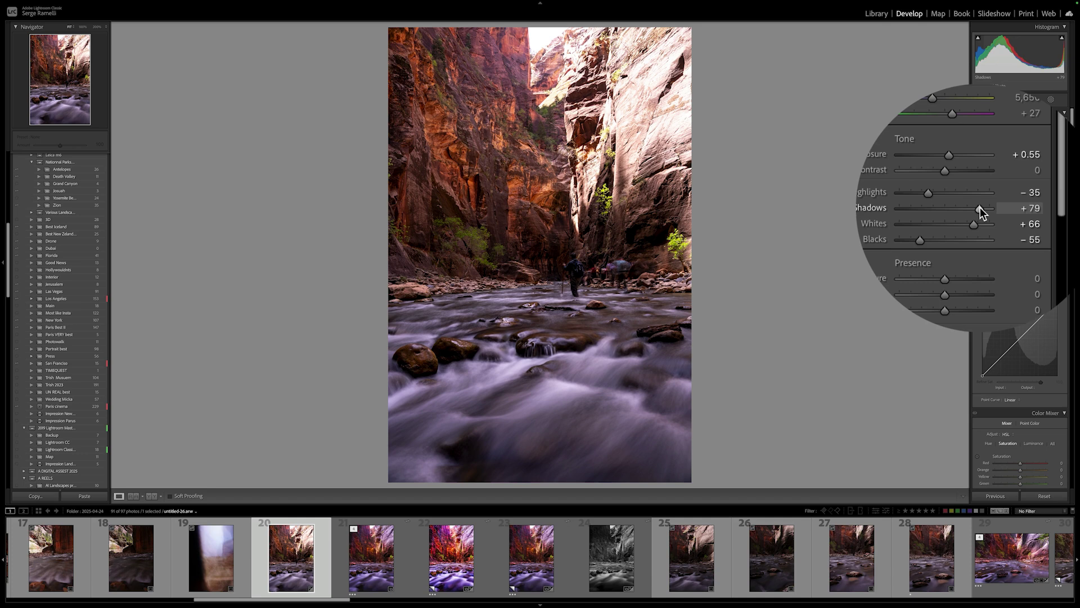
left_click_drag(1034, 207, 1060, 209)
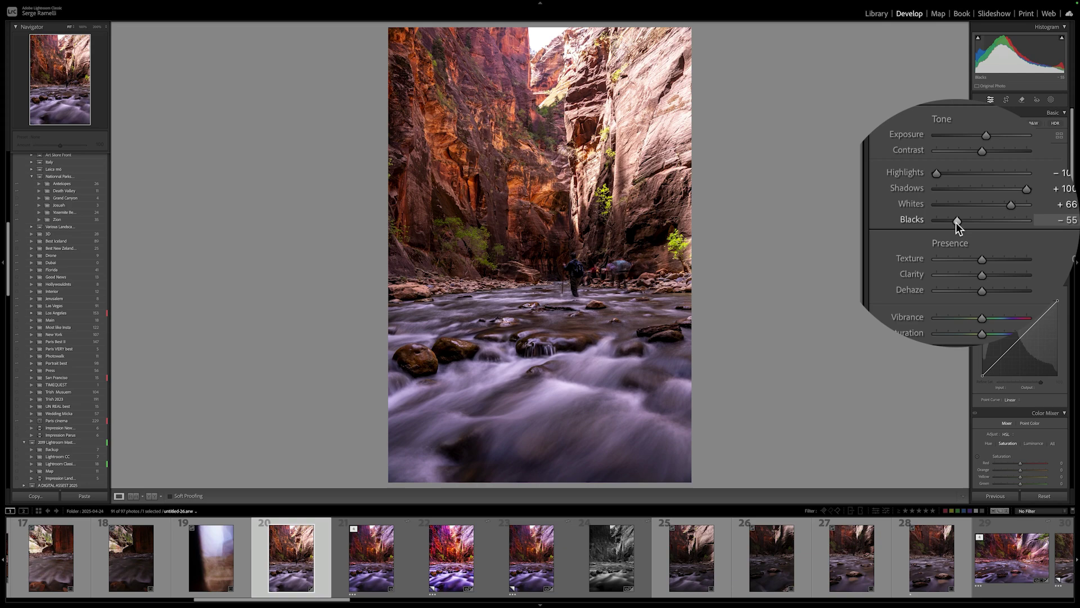
mouse_move(956, 222)
left_mouse_down()
mouse_move(977, 215)
mouse_move(968, 215)
left_mouse_up()
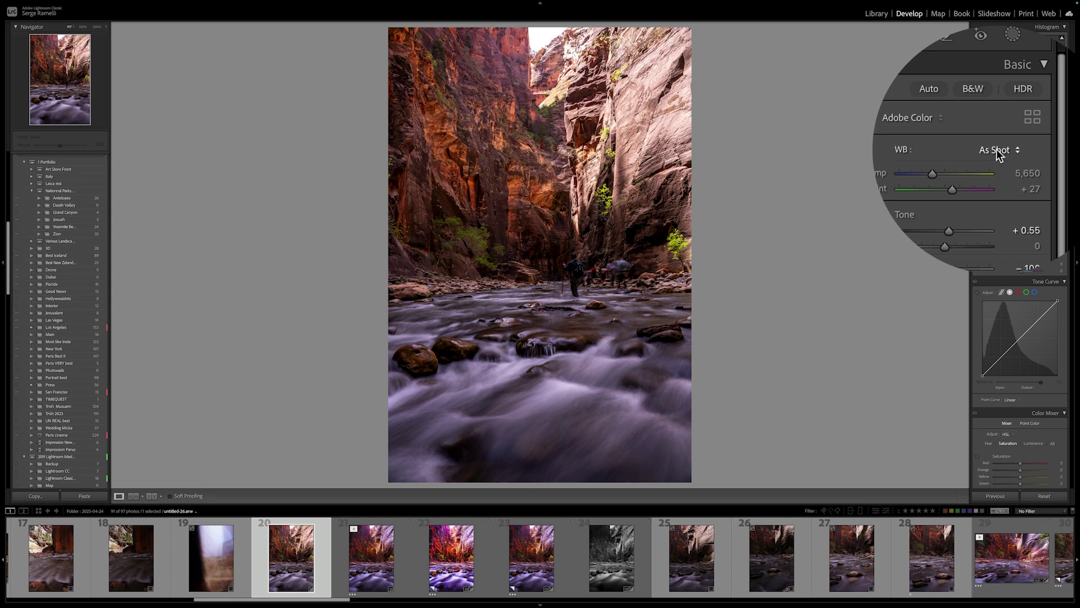
- Apply the Daylight white balance preset, then lower Temp to 5,016
left_click(1043, 149)
left_click(995, 167)
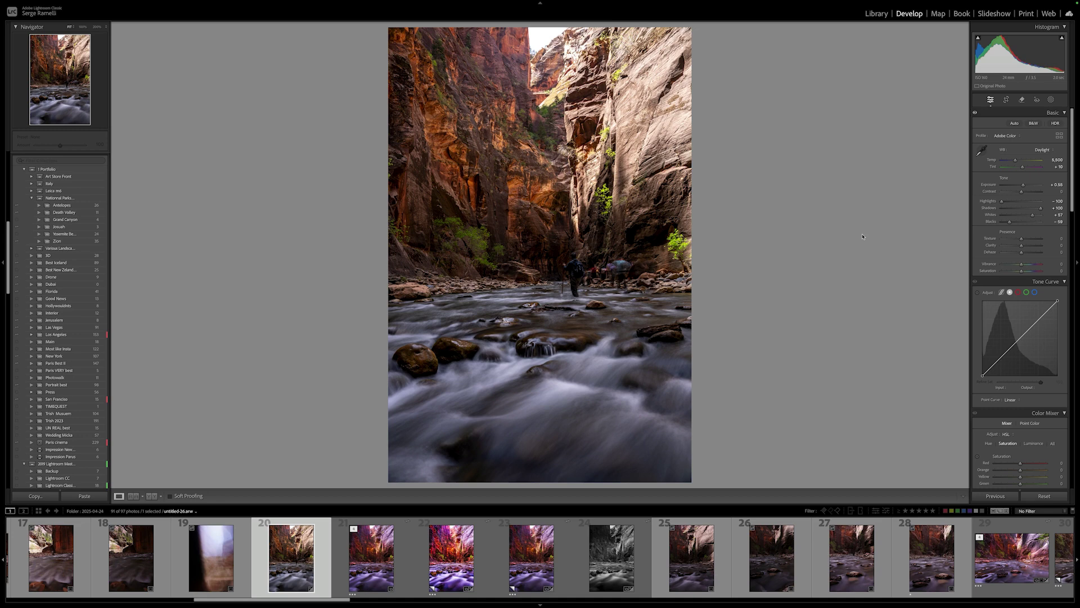
left_click_drag(1016, 162, 1013, 162)
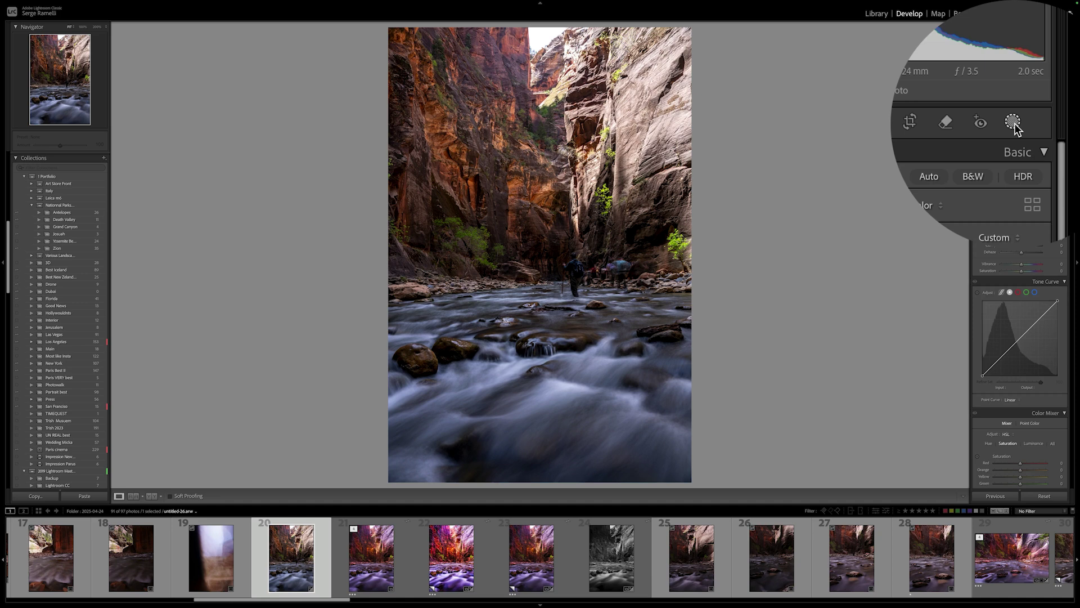
- Choose Brush from the Masking panel to create an empty brush mask
left_click(1050, 99)
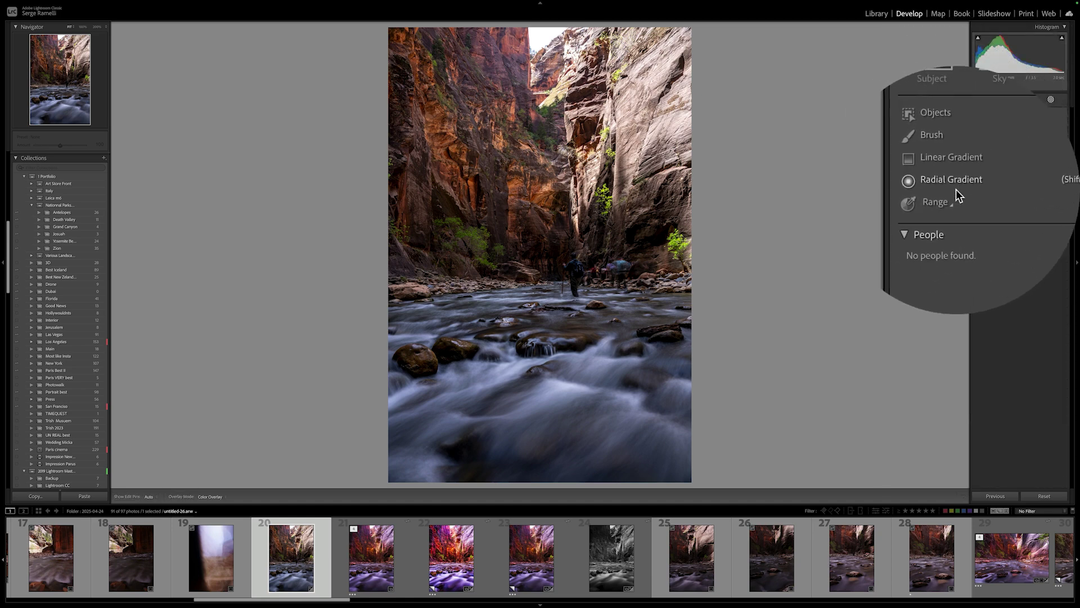
left_click(955, 167)
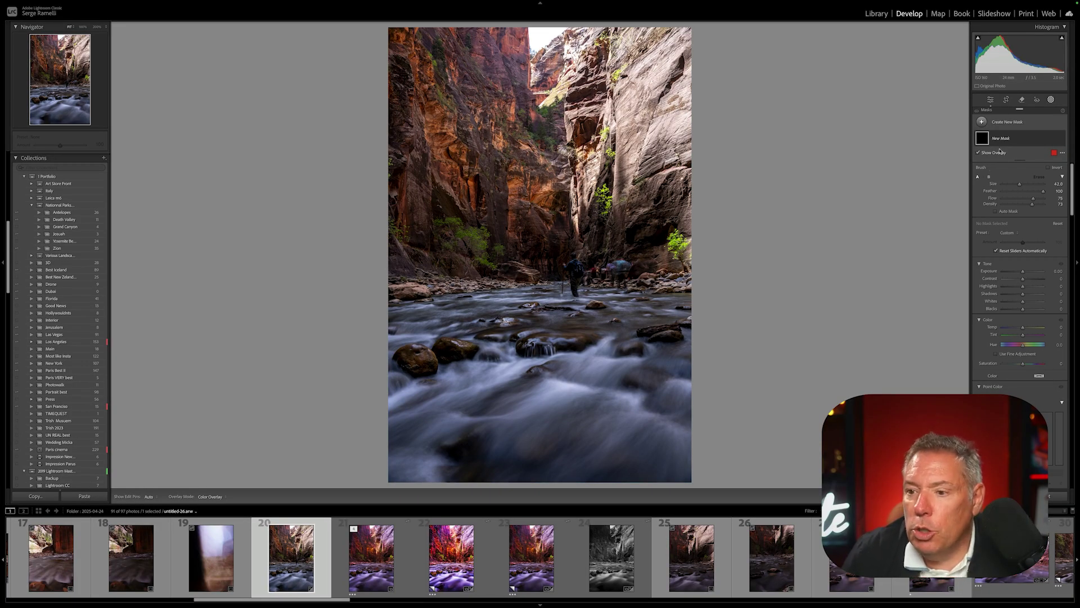
- Paint a full-strength brush mask on the walls with Temp +22, Tint +39, Saturation +24
left_click(982, 121)
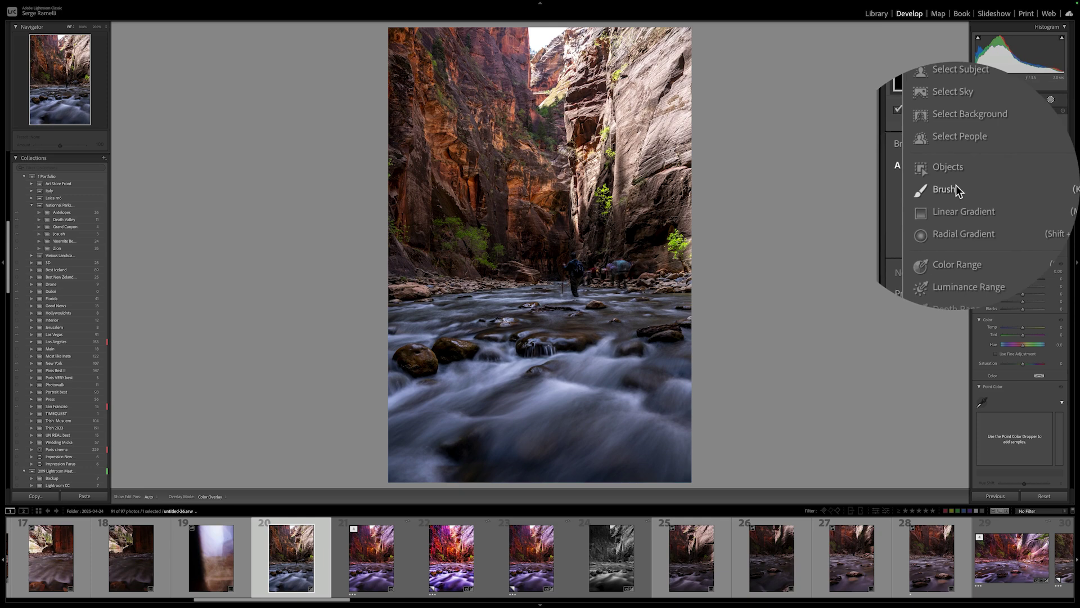
left_click(957, 188)
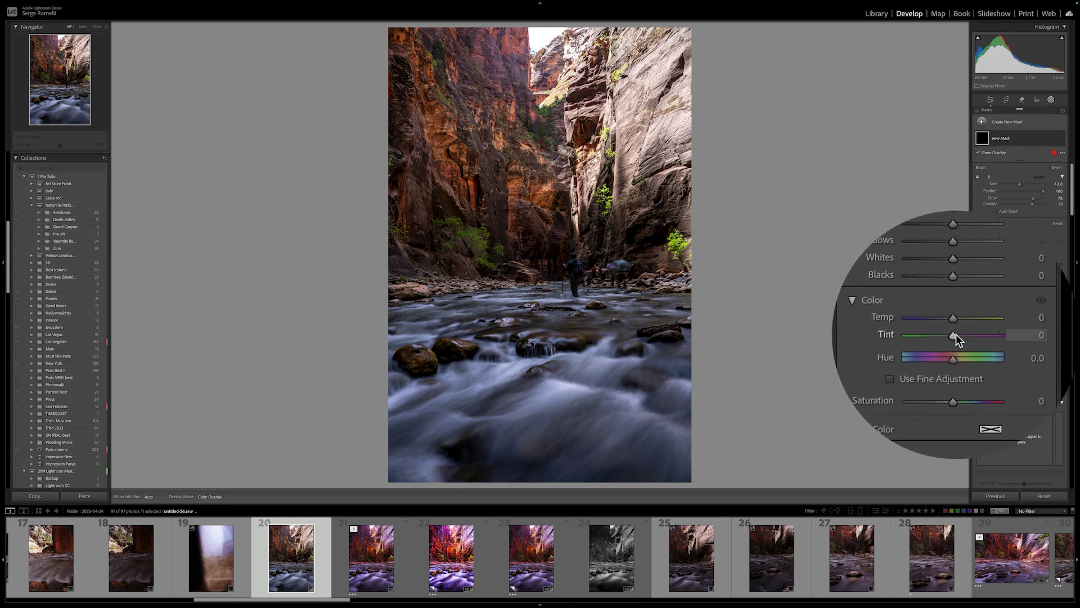
left_click_drag(1022, 334, 1027, 334)
left_click_drag(960, 333, 960, 363)
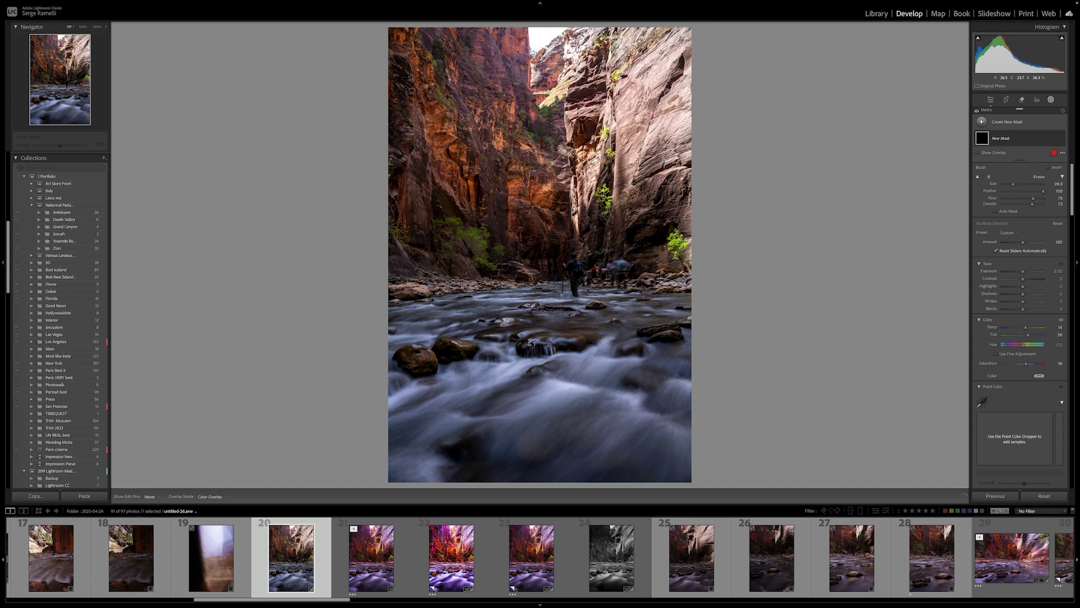
left_click_drag(1032, 204, 1045, 198)
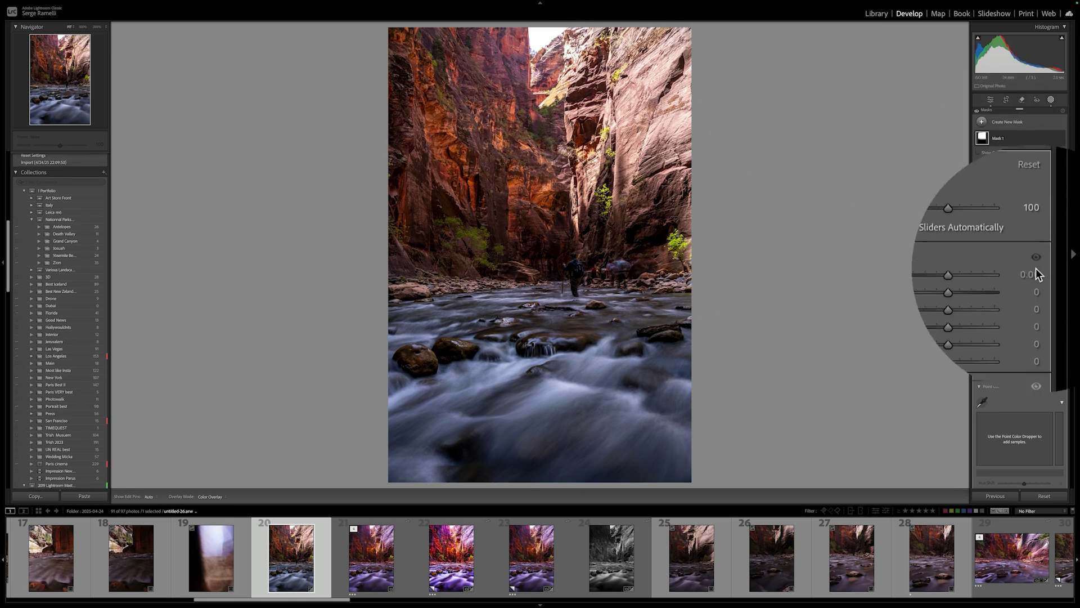
left_click_drag(1027, 334, 1030, 335)
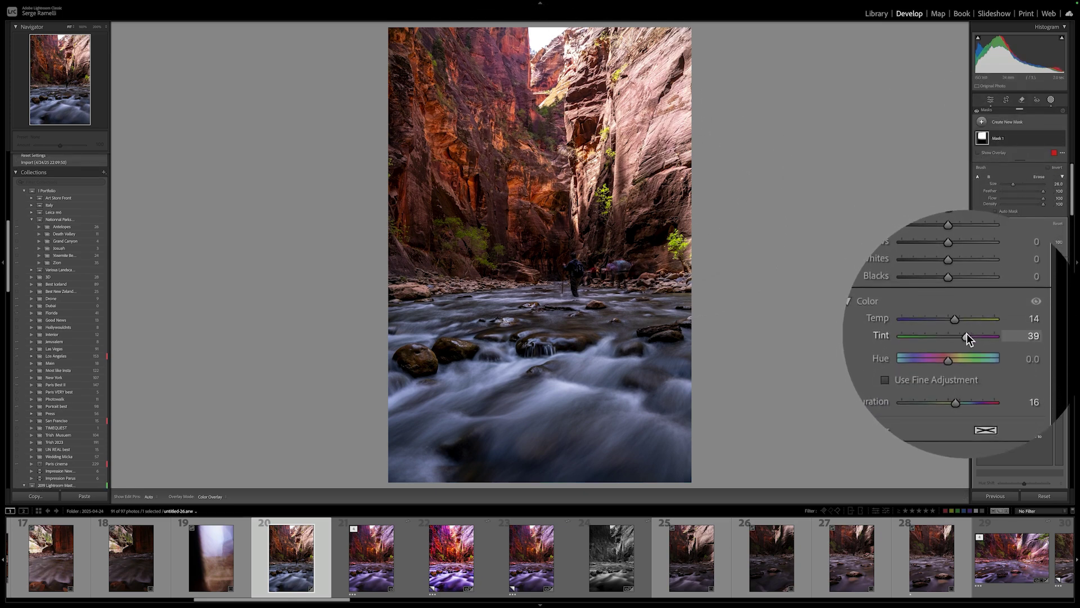
left_click_drag(955, 327, 960, 326)
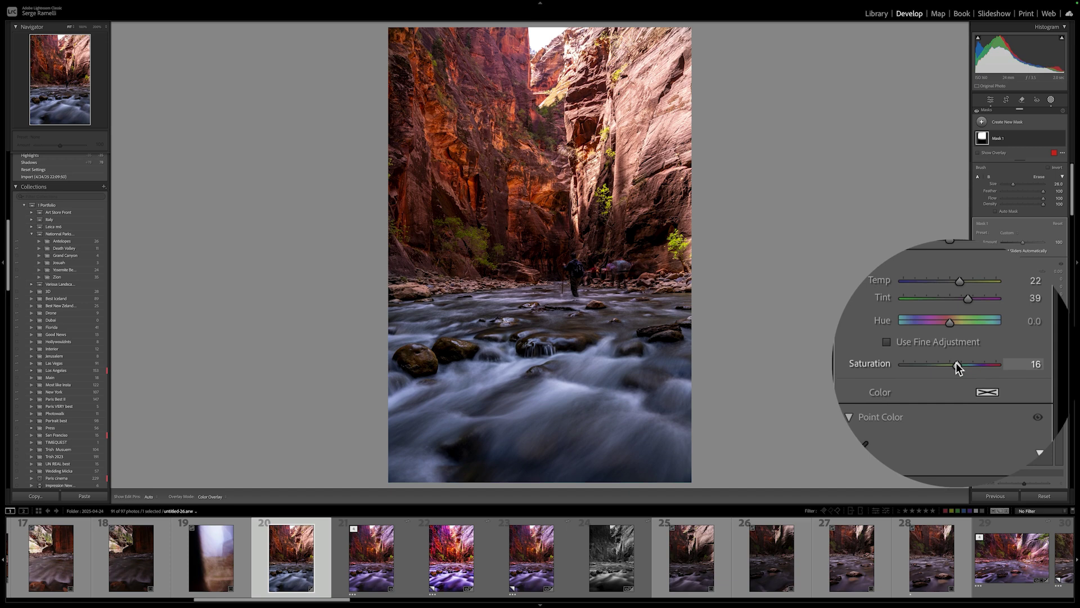
left_click_drag(1026, 363, 1029, 363)
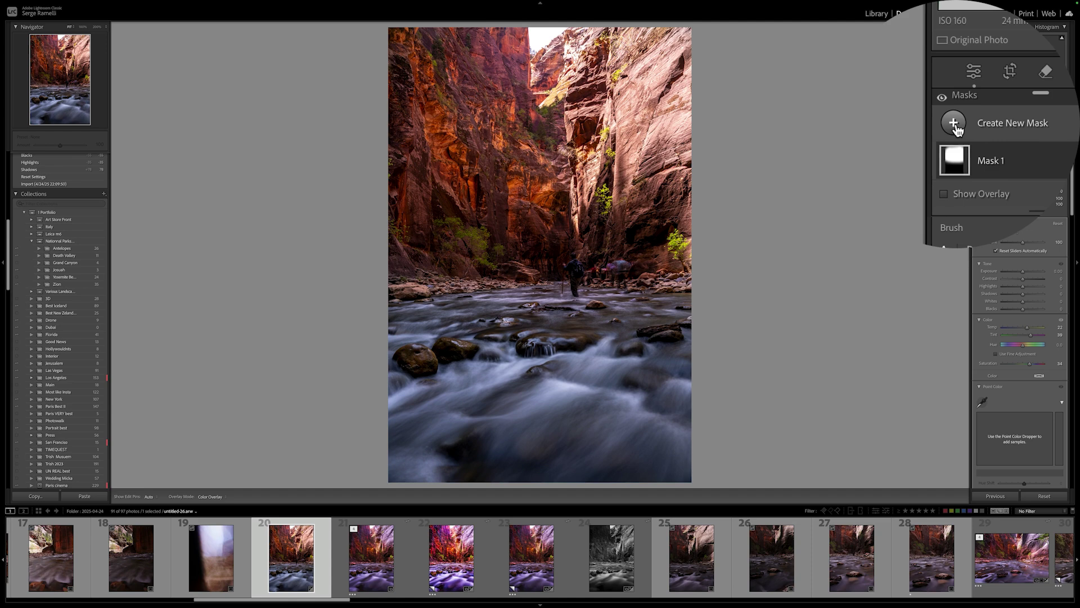
- Drag a linear gradient up from the river's bottom and set its Exposure to −0.71
left_click(958, 129)
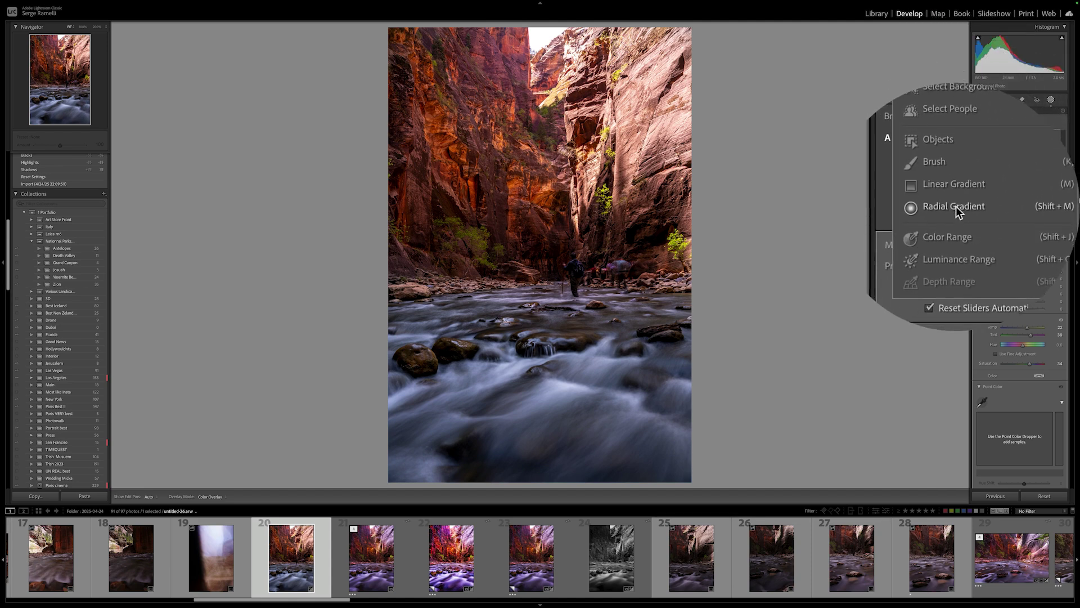
left_click(956, 197)
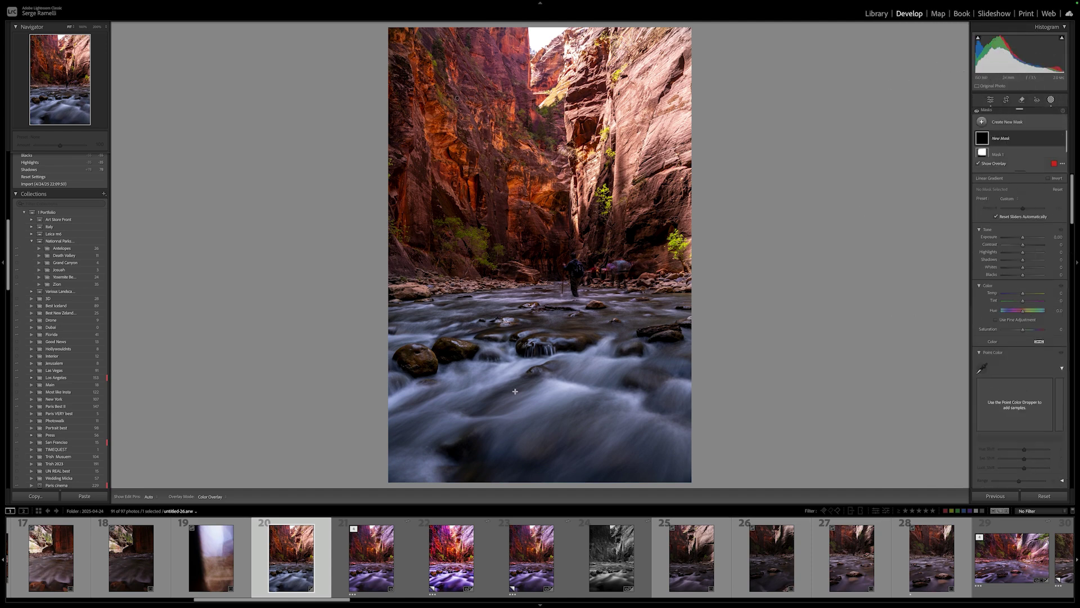
left_click_drag(506, 450, 541, 305)
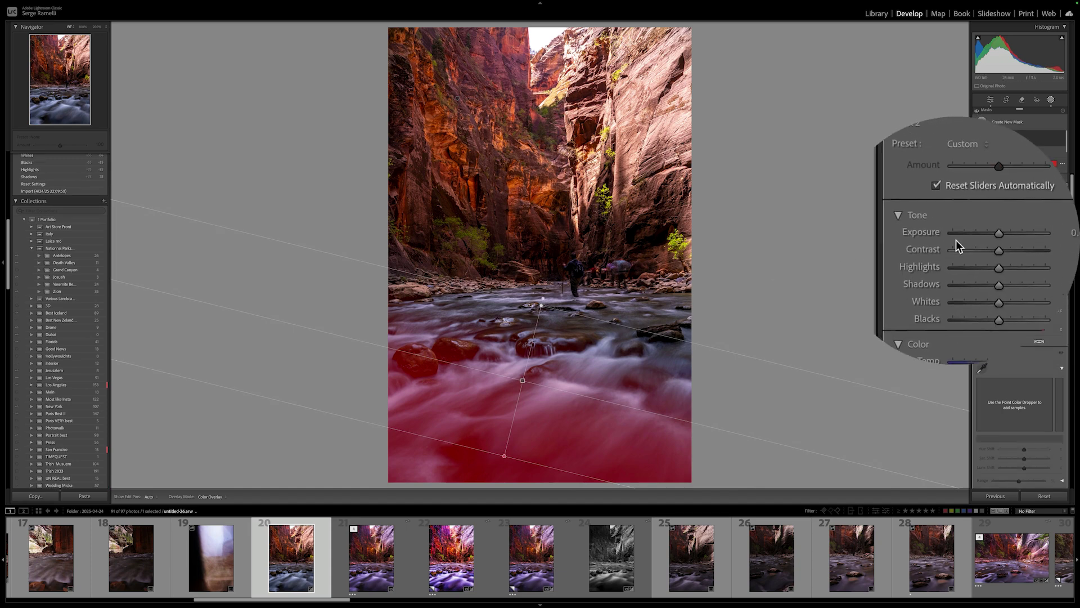
left_click_drag(1023, 237, 1019, 238)
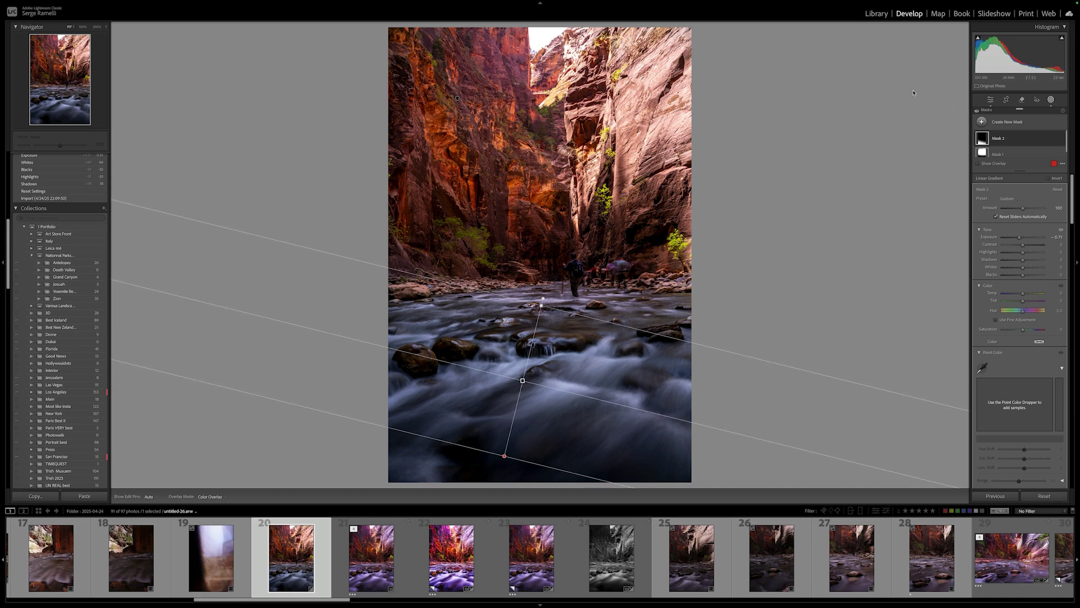
- Create a Select Sky mask and lower its exposure to darken the top
left_click(983, 123)
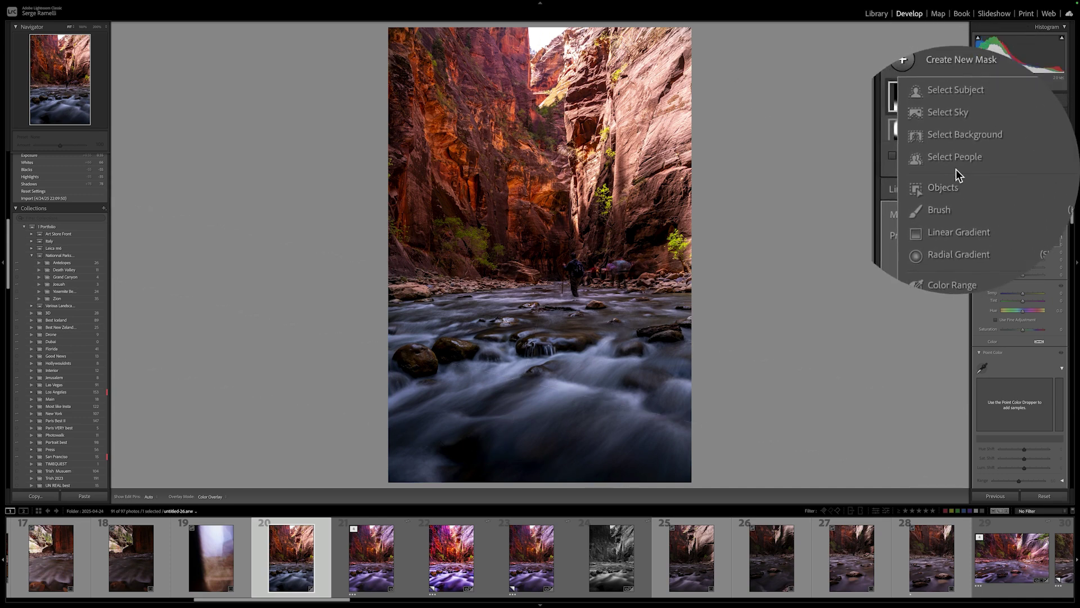
left_click(957, 145)
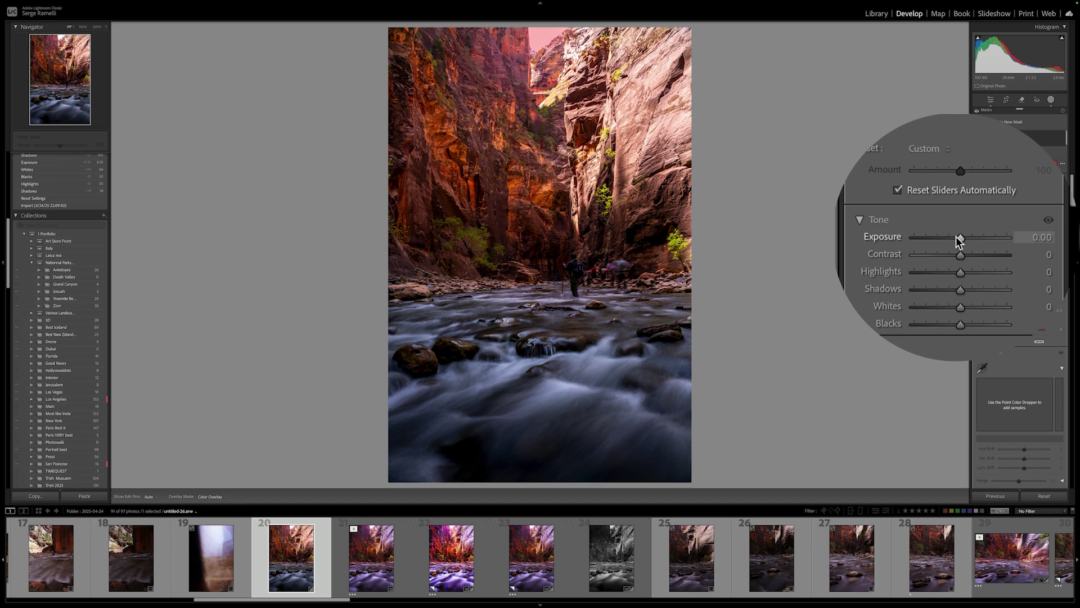
mouse_move(958, 237)
left_mouse_down()
mouse_move(939, 236)
mouse_move(956, 237)
left_mouse_up()
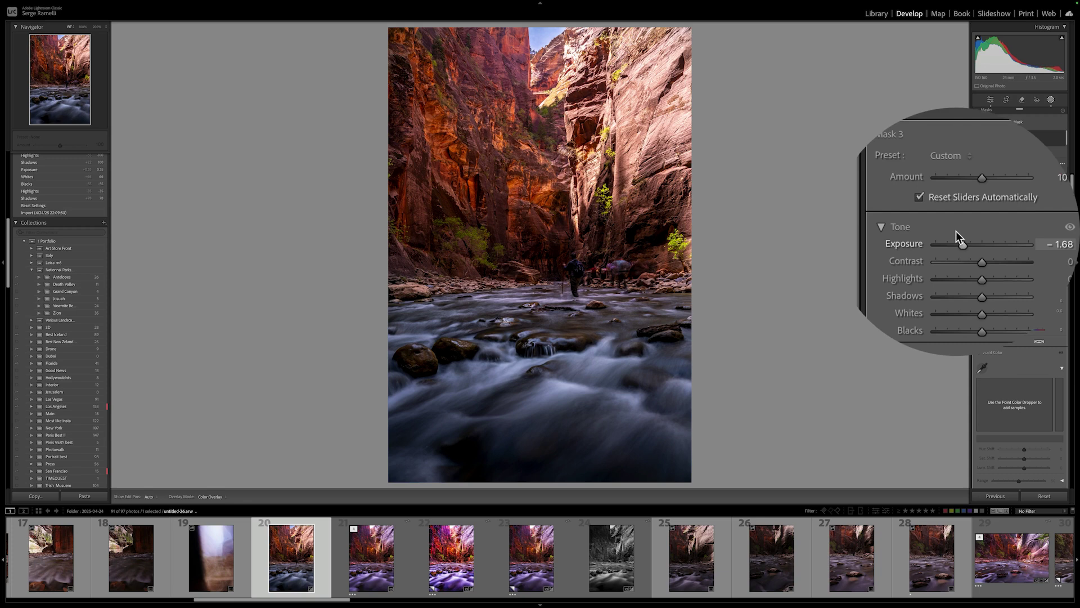
- Add a linear gradient down from the top and set its Exposure to −0.66
left_click(986, 123)
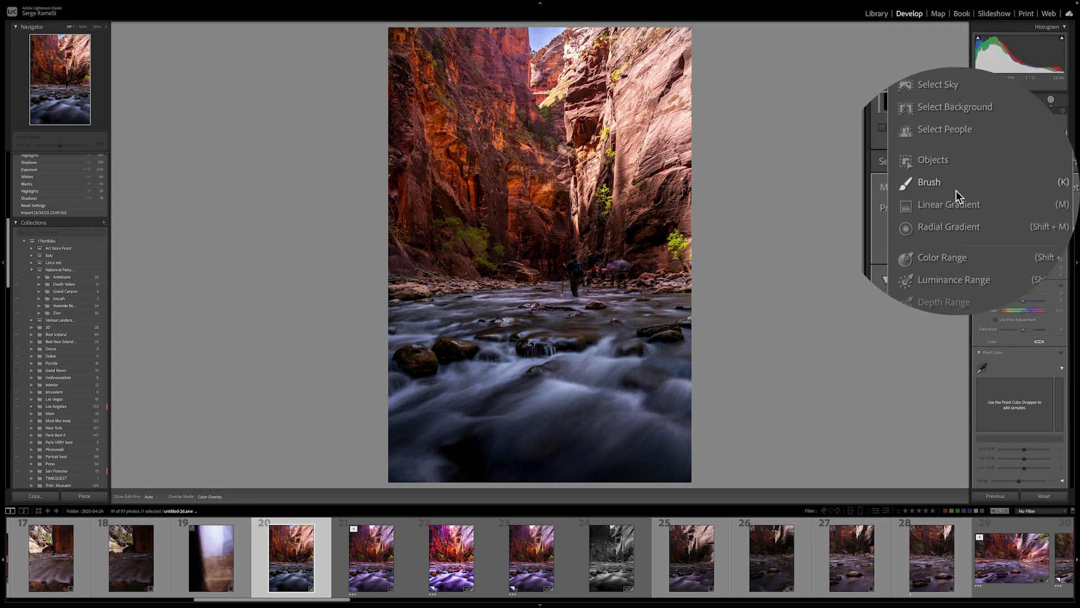
left_click(998, 192)
left_click_drag(556, 66, 557, 239)
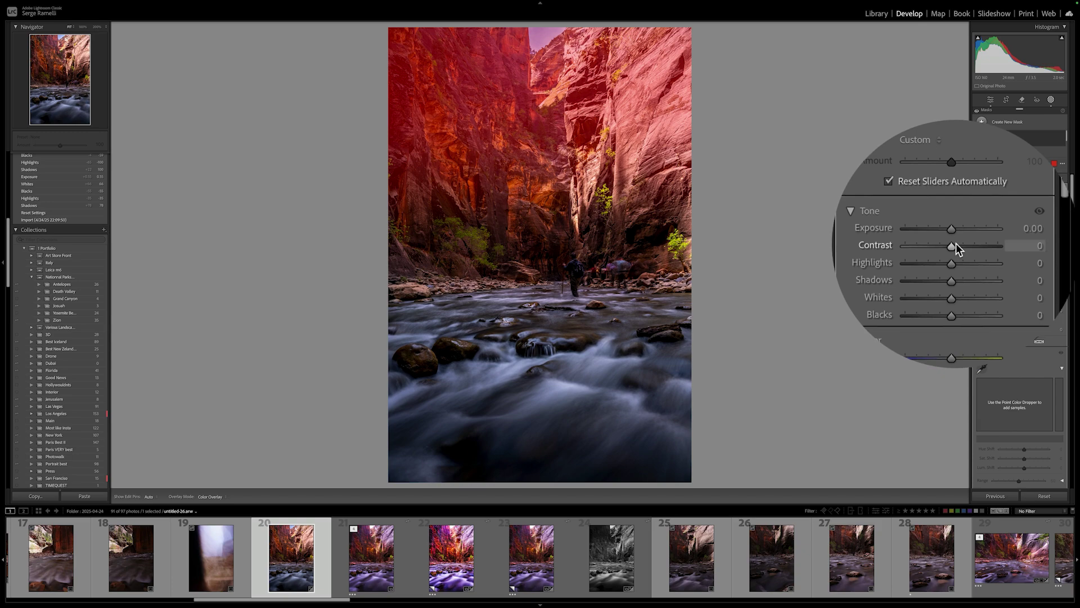
left_click_drag(1023, 239, 955, 238)
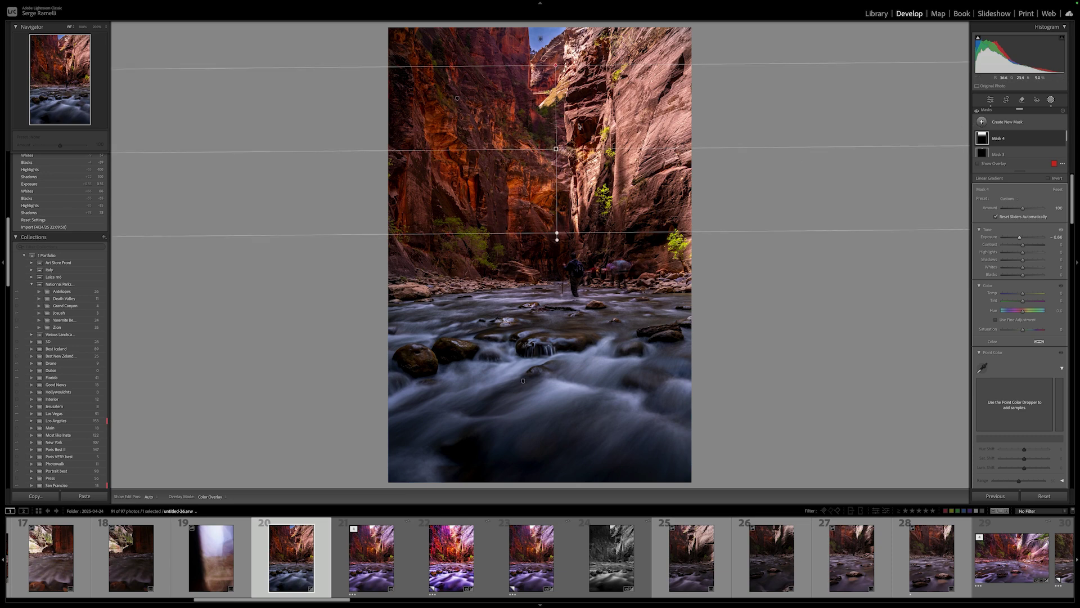
- Draw a radial gradient over the light beam with Exposure +0.26 and raised Temp
left_click(982, 122)
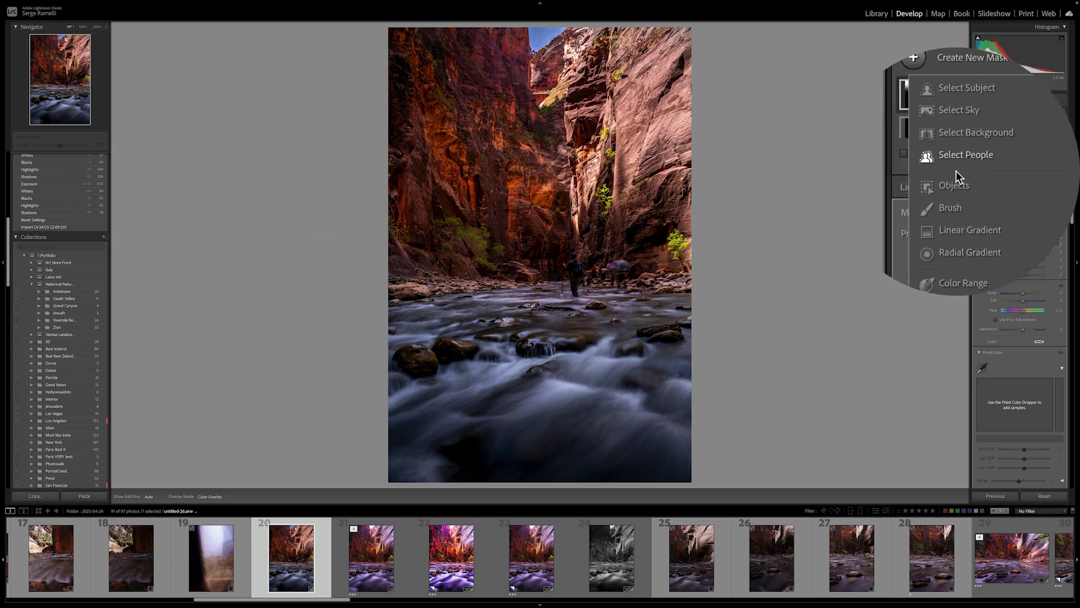
left_click(956, 209)
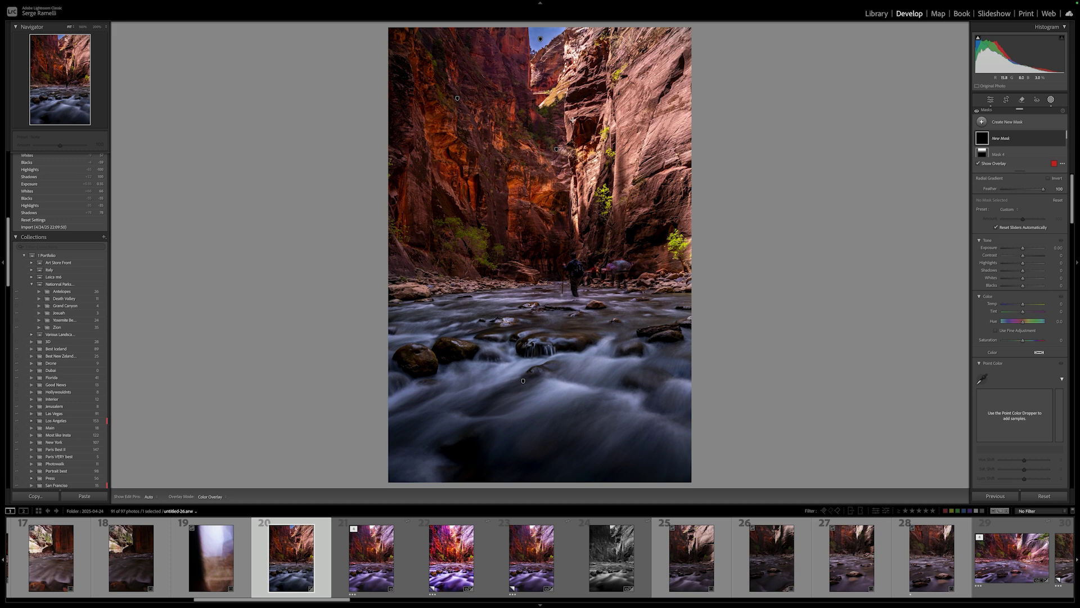
left_click_drag(616, 242, 606, 248)
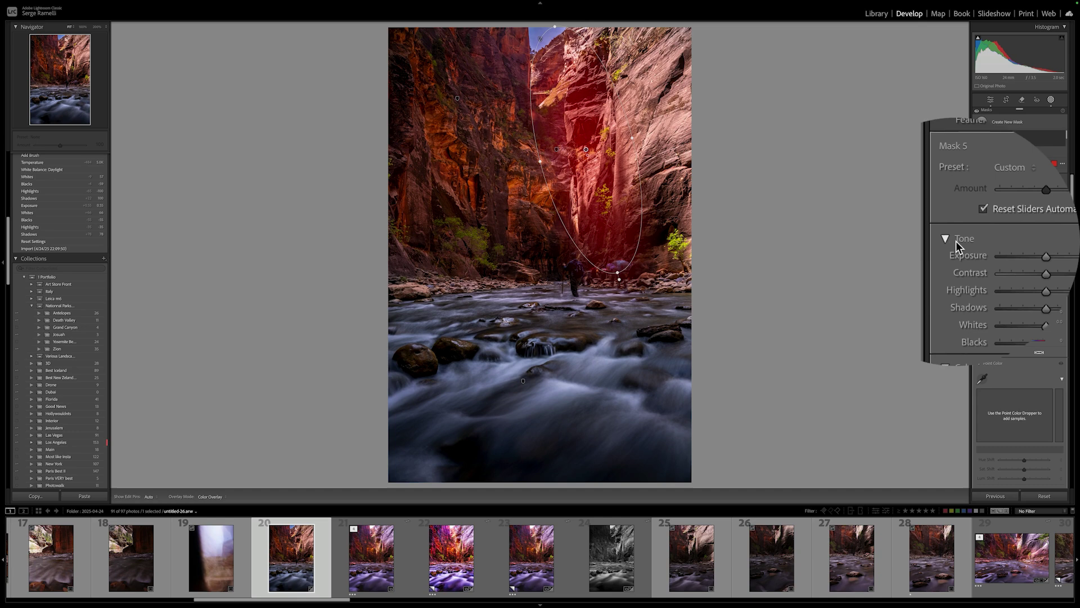
left_click_drag(1023, 247, 1021, 247)
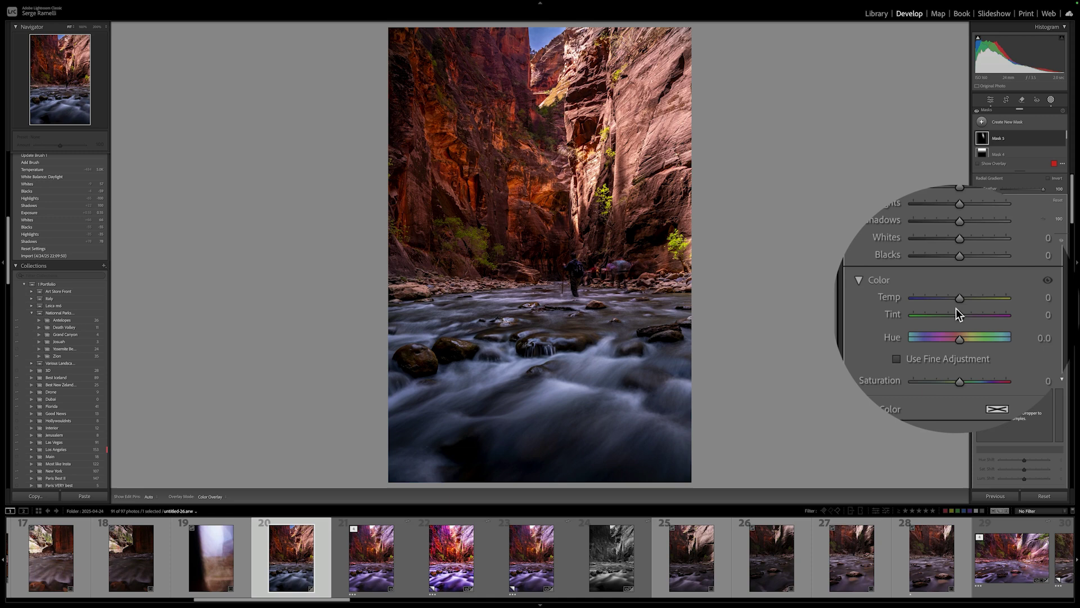
left_click_drag(1024, 304, 1032, 303)
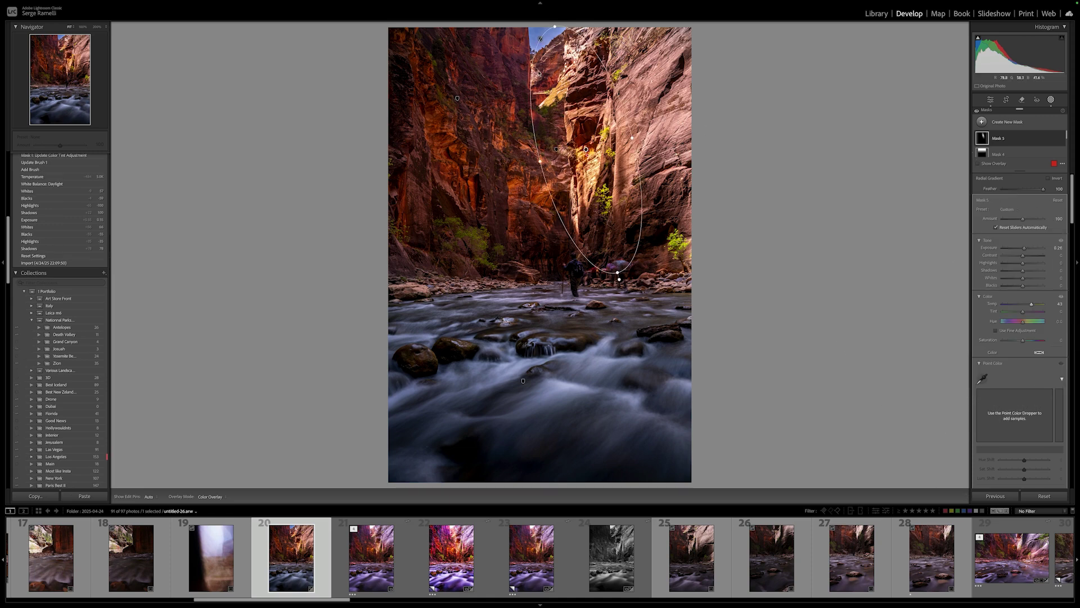
left_click(1035, 142)
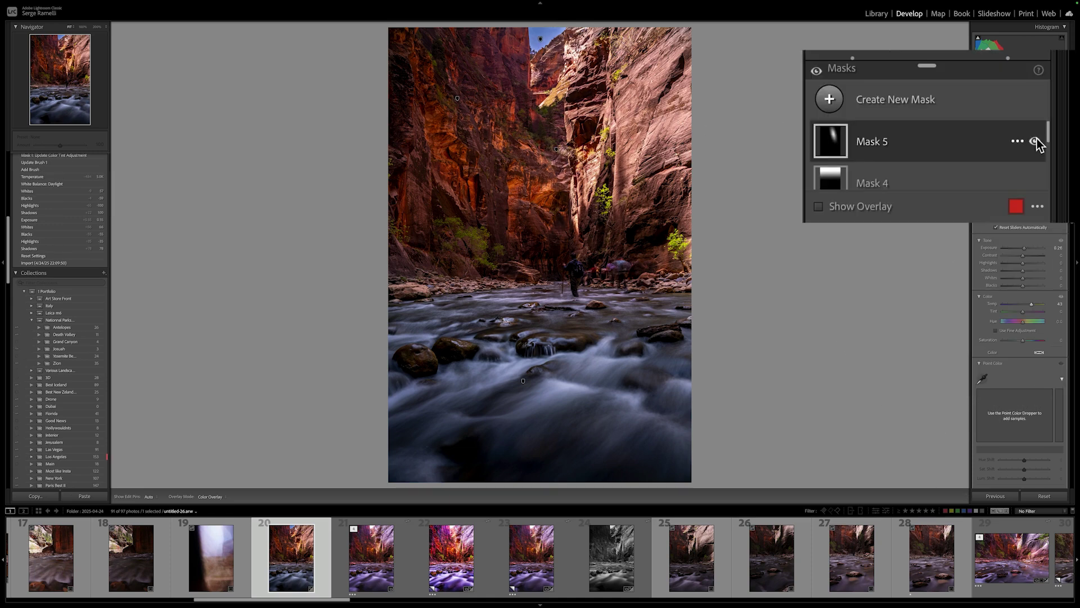
left_click(1035, 141)
left_click(1035, 141)
left_click(1035, 141)
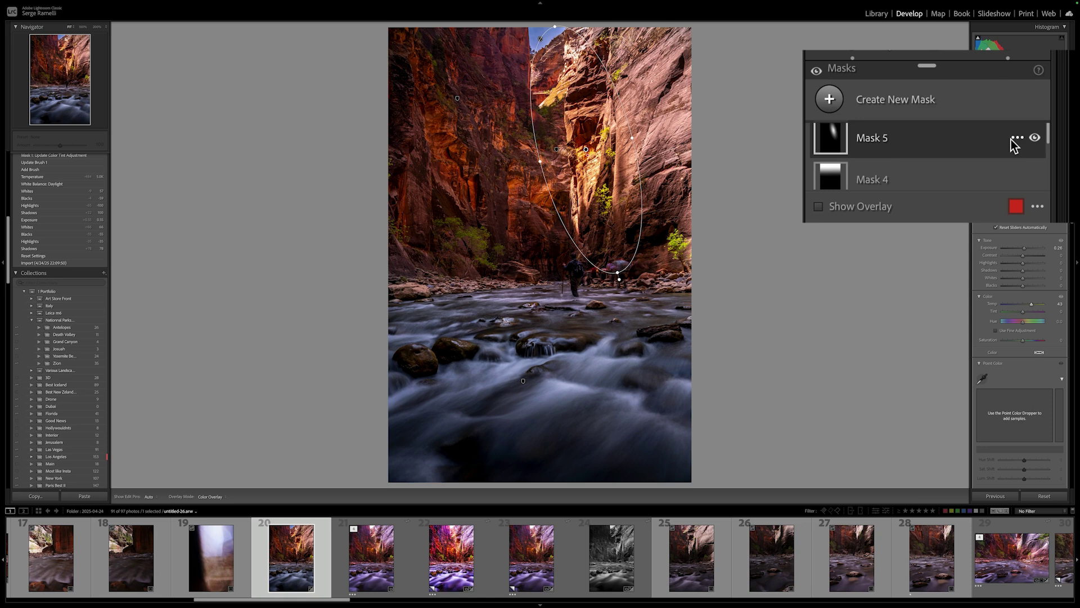
left_click(1035, 180)
left_click(1035, 180)
left_click(1035, 180)
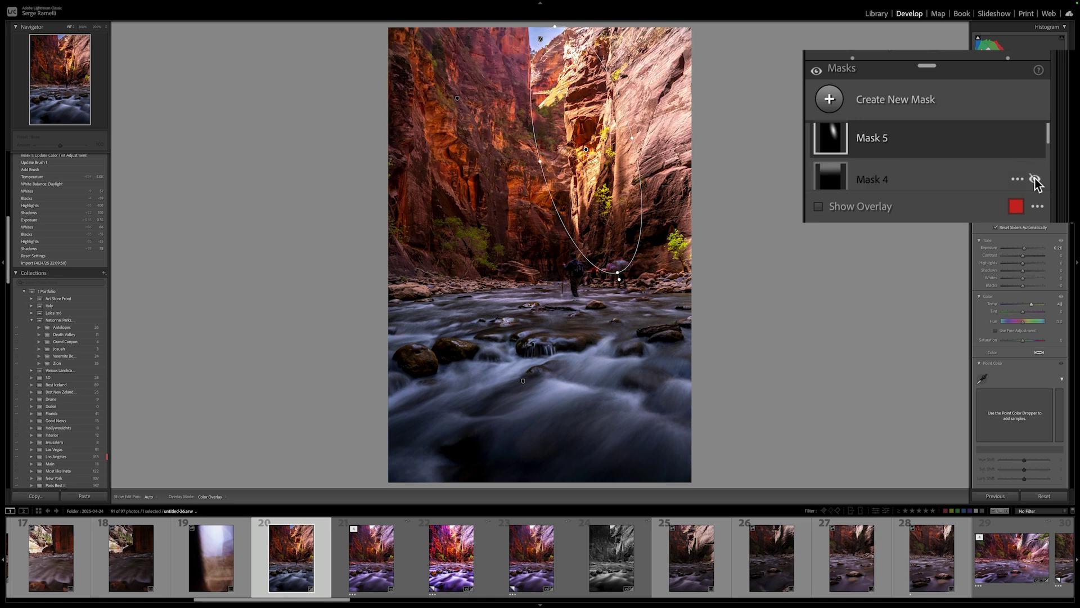
left_click(1035, 180)
scroll(1004, 168, "down", 1)
scroll(1000, 163, "down", 1)
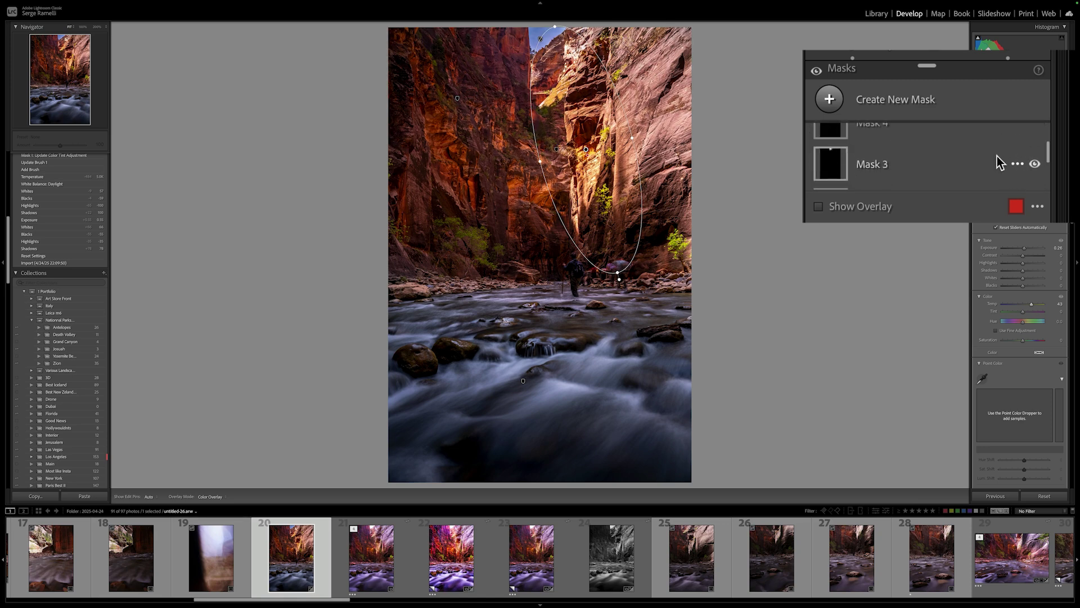
left_click(1034, 164)
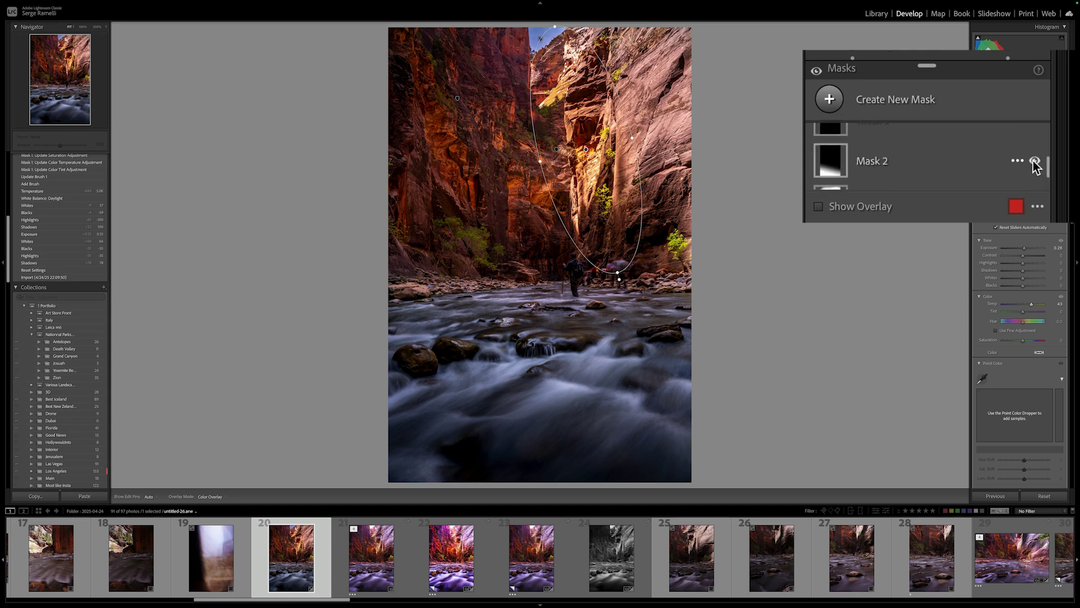
left_click(1034, 164)
left_click(1033, 163)
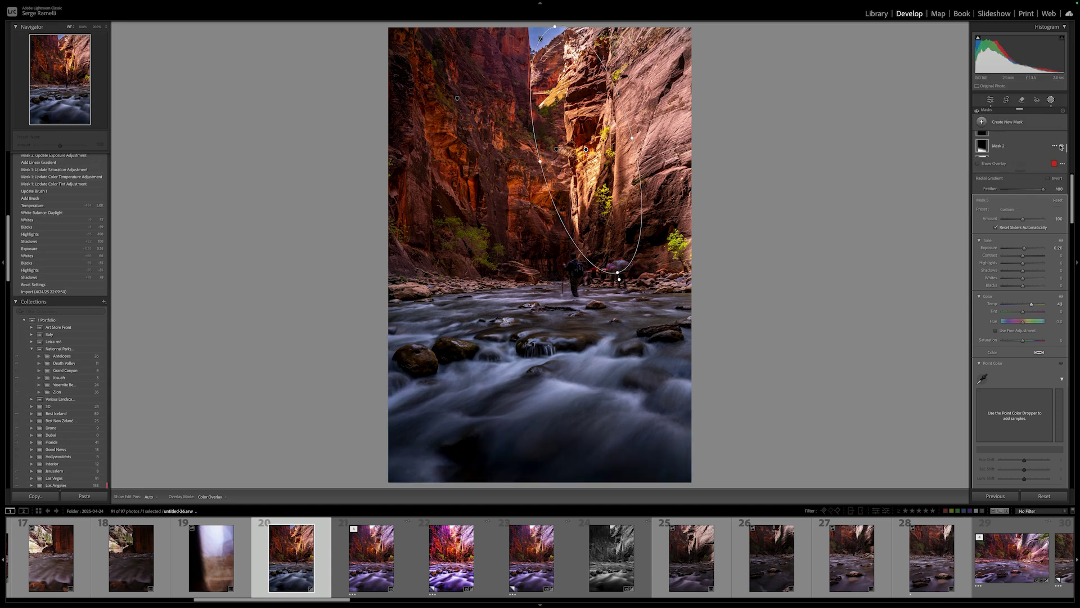
- Paint a brush mask over the water left of the hiker, setting Exposure to +0.54
left_click(982, 121)
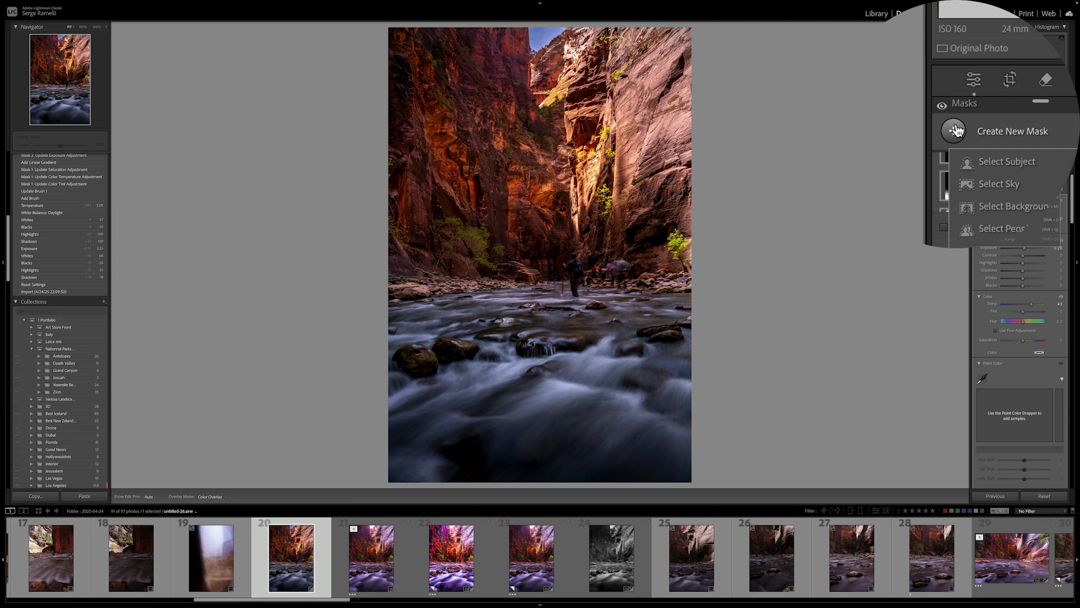
left_click(990, 181)
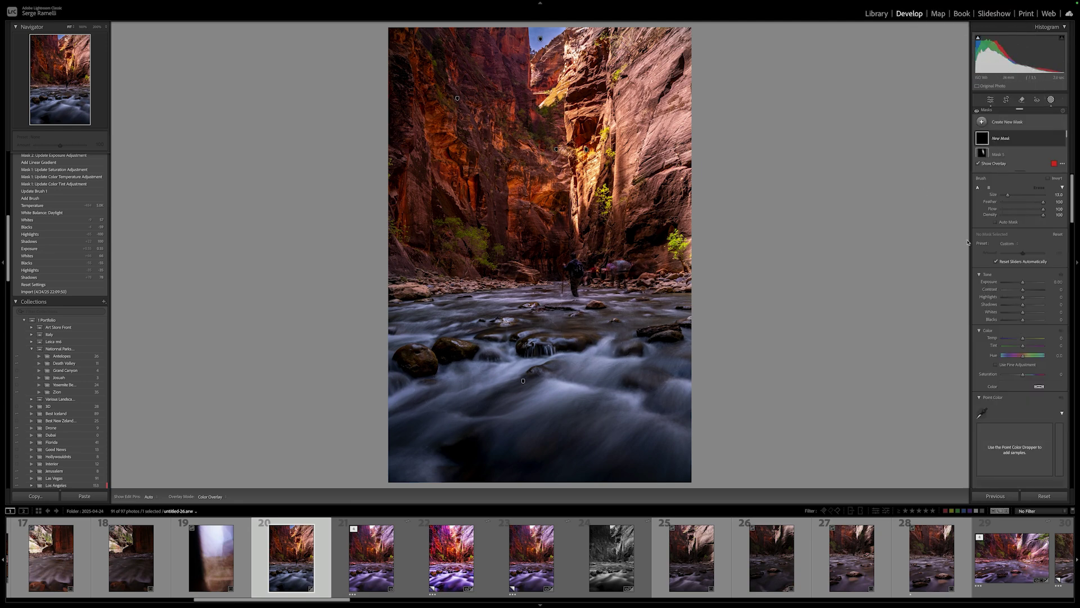
left_click_drag(1023, 281, 1025, 282)
mouse_move(529, 377)
left_mouse_down()
mouse_move(565, 387)
mouse_move(567, 363)
left_mouse_up()
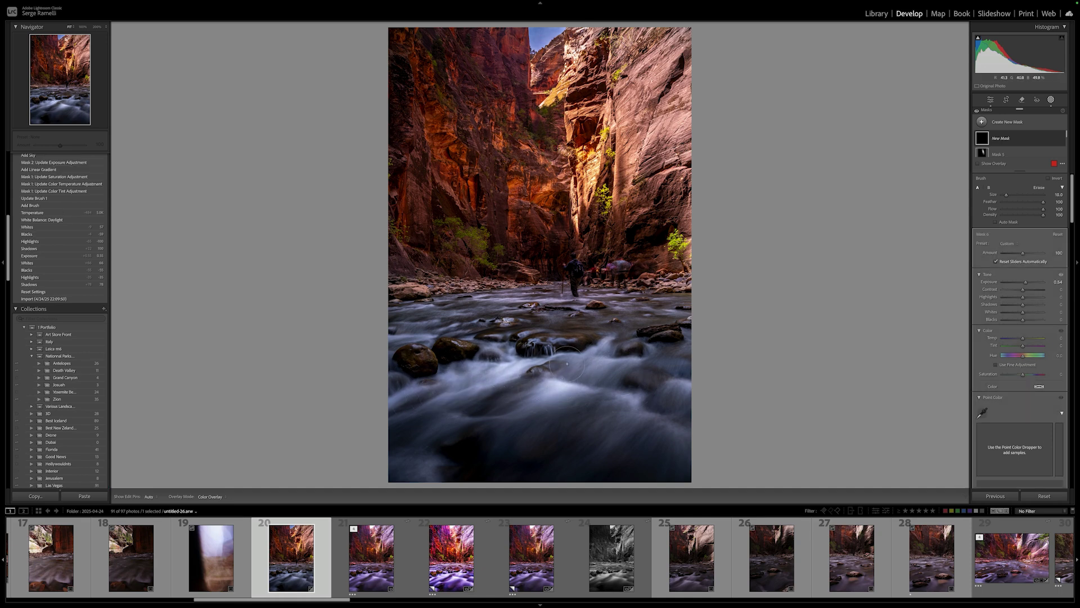
mouse_move(557, 303)
left_mouse_down()
mouse_move(490, 303)
mouse_move(416, 315)
left_mouse_up()
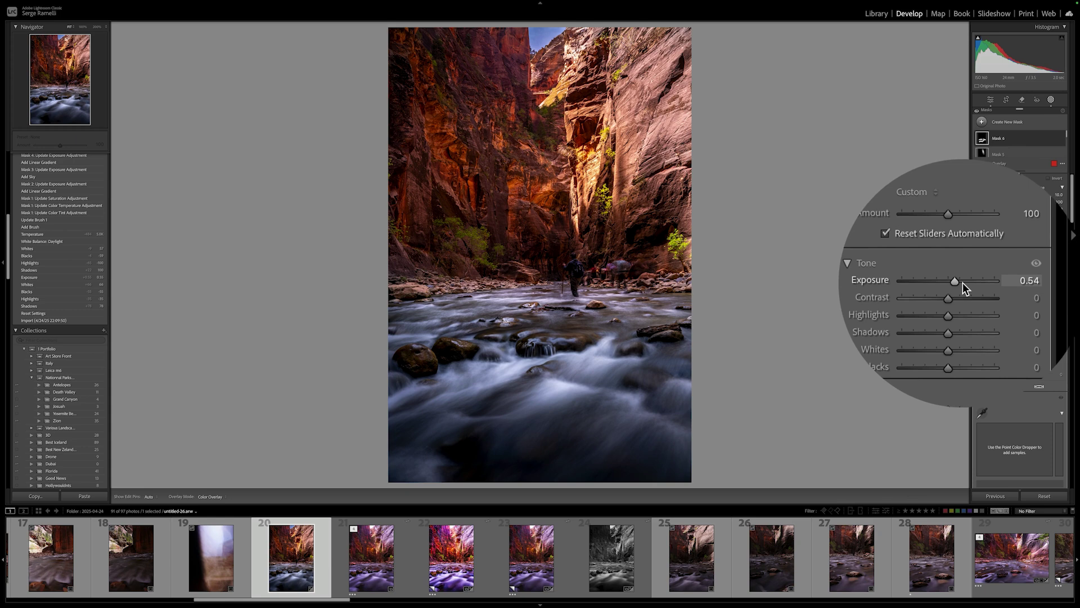
left_click(956, 282)
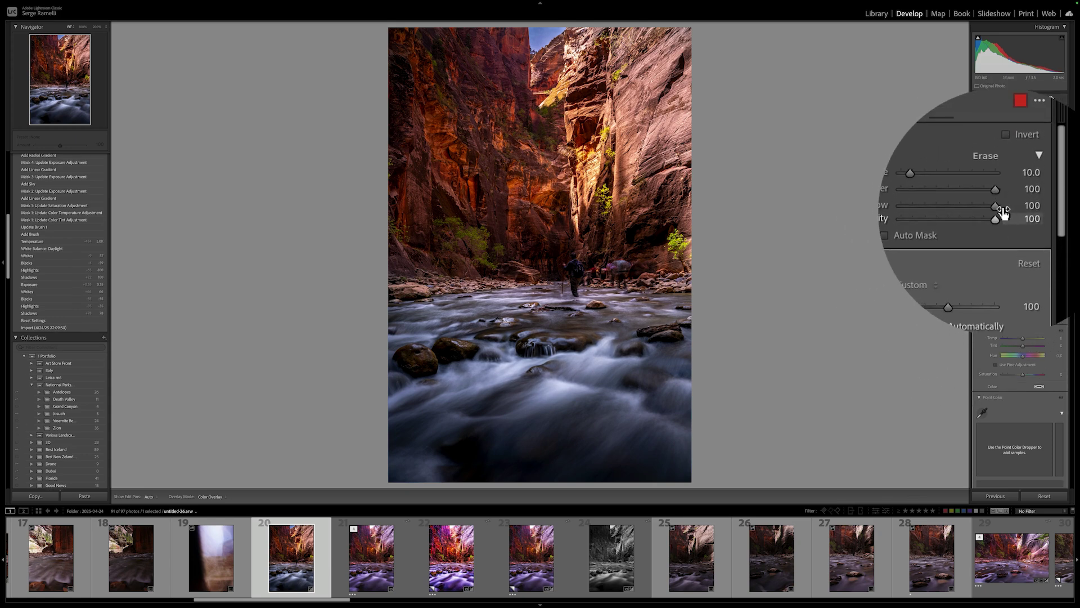
scroll(1001, 211, "down", 2)
- Add another brush mask at roughly +0.7 Exposure to brighten more of the river water
left_click(998, 115)
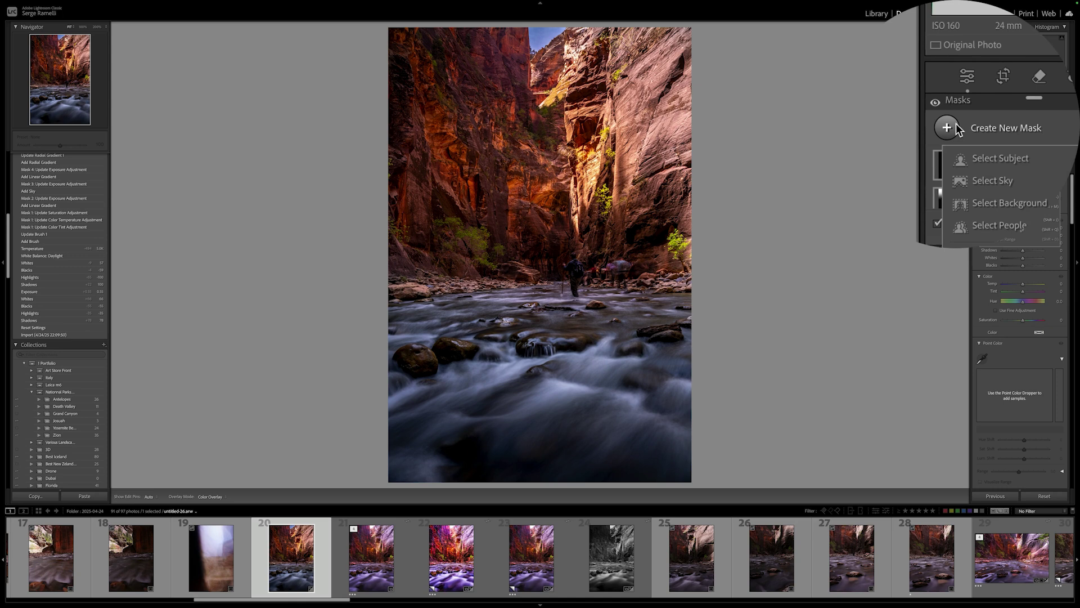
left_click(956, 189)
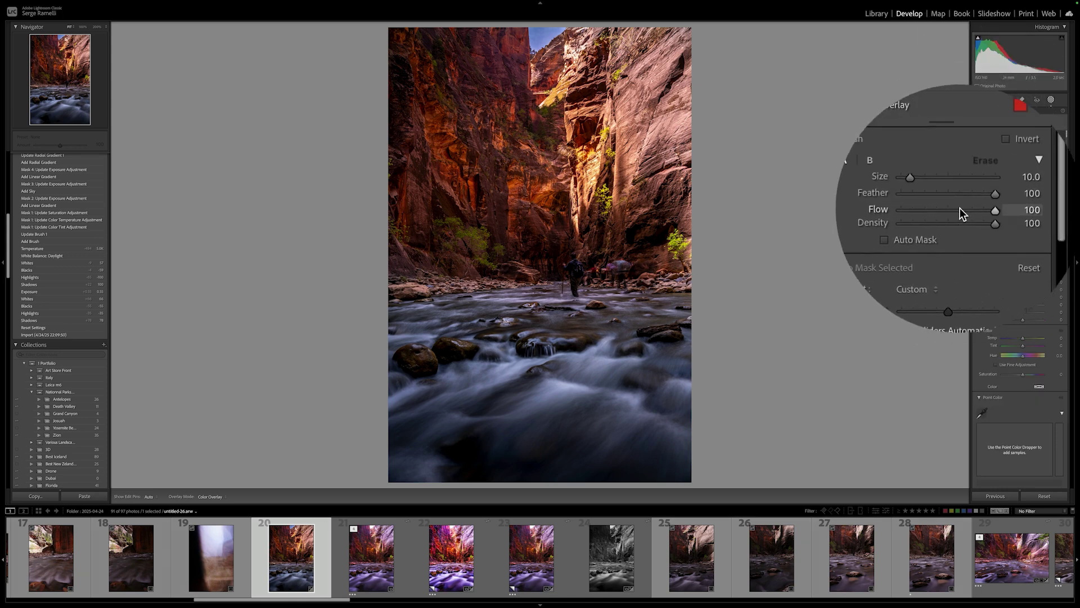
left_click_drag(956, 284, 958, 281)
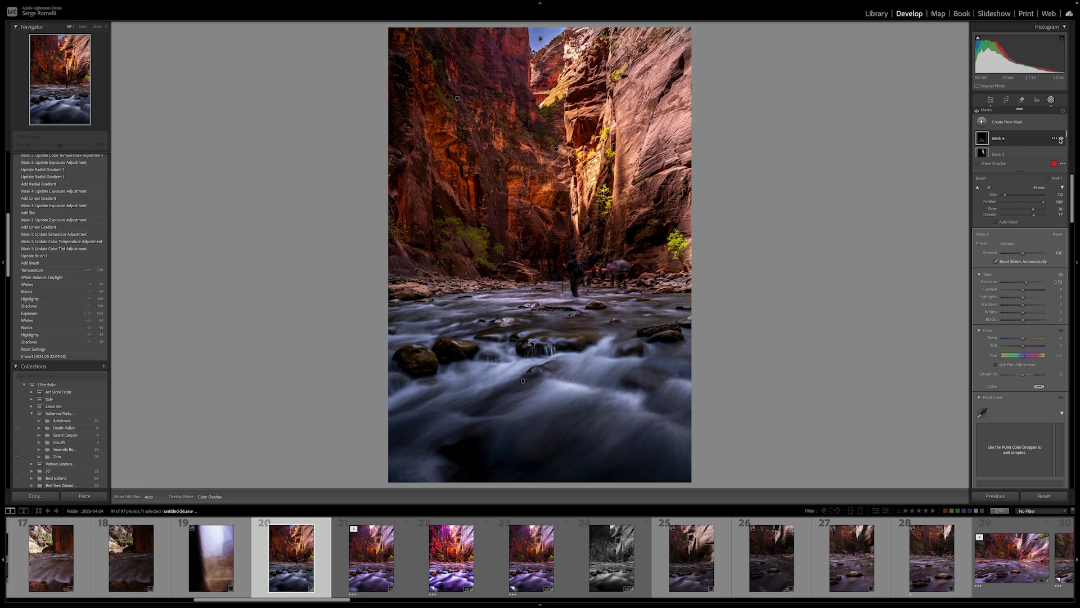
- Compare the water mask hidden and shown, then preview the unedited photo with Reset and undo it
left_click(1061, 139)
left_click(1060, 139)
left_click(990, 100)
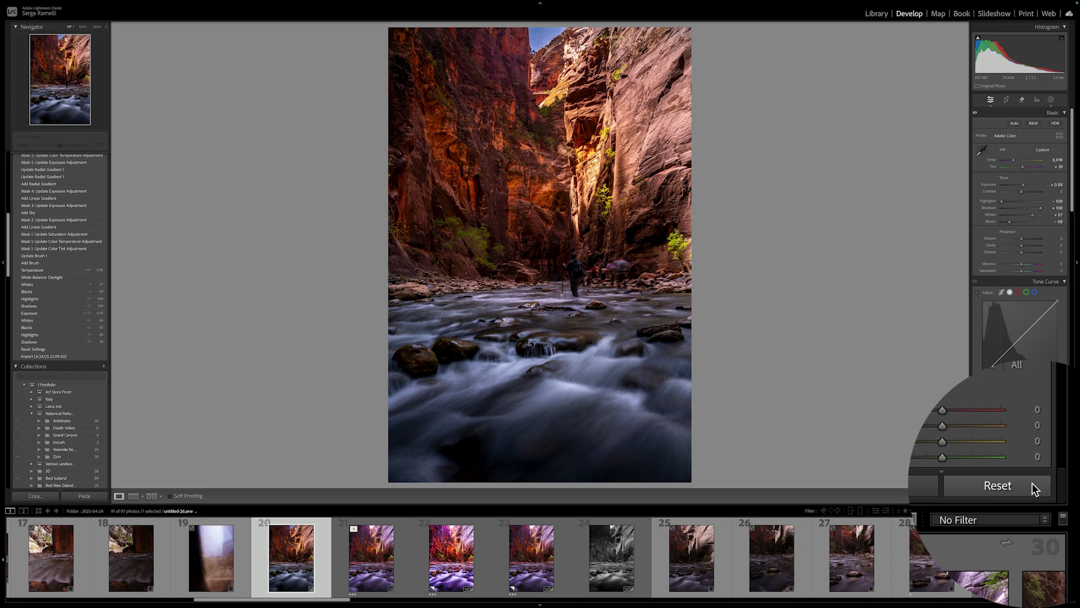
left_click(1065, 496)
key("ctrl+z")
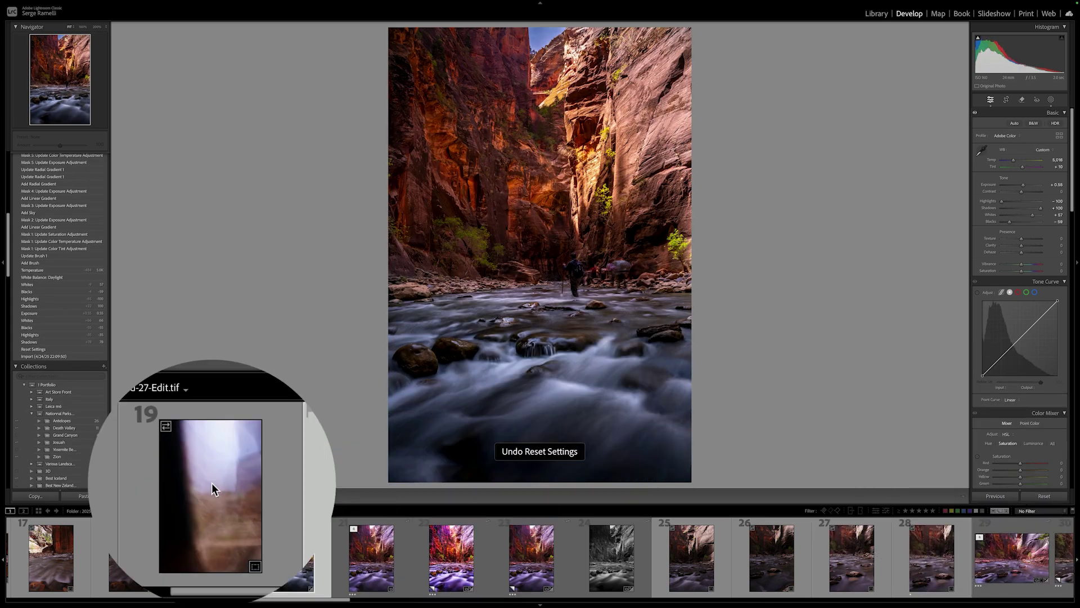
- Make a virtual copy of the canyon photo and raise its clarity, exposure and texture (+39)
right_click(296, 521)
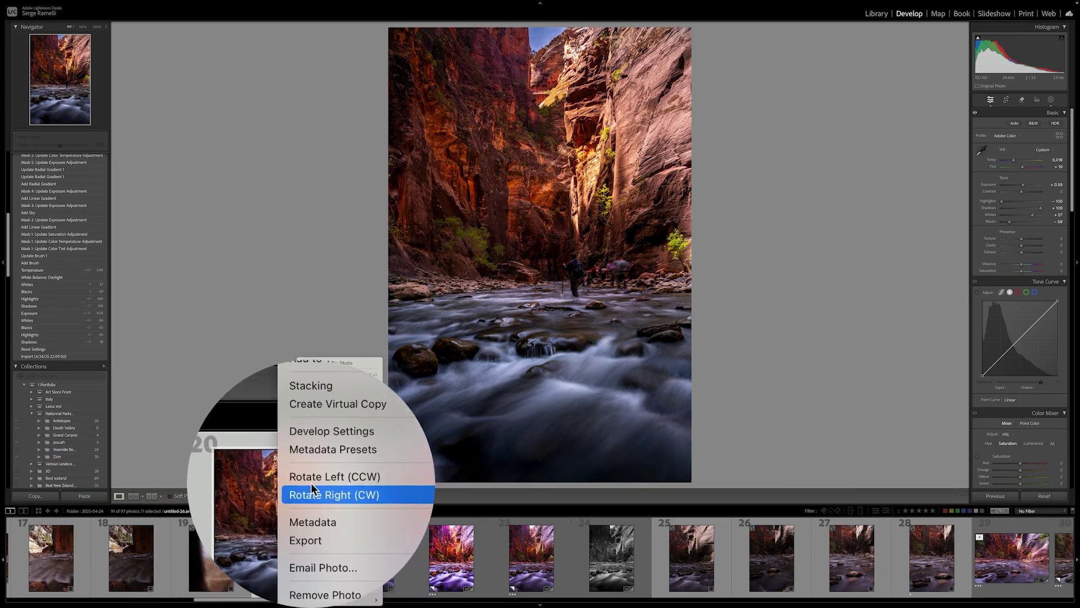
left_click(321, 482)
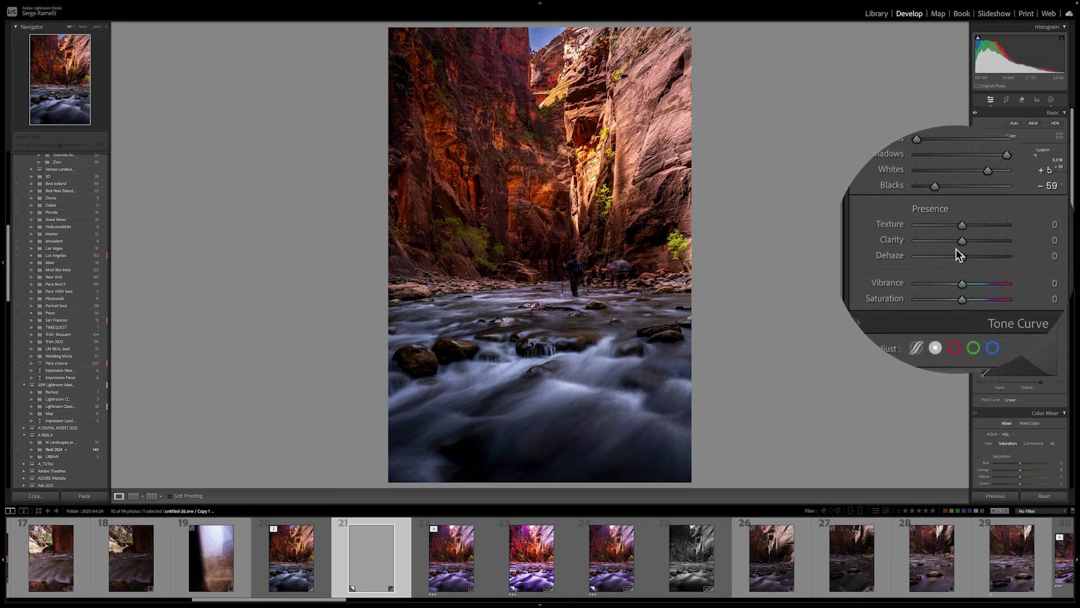
mouse_move(956, 248)
left_mouse_down()
mouse_move(967, 244)
mouse_move(976, 268)
mouse_move(959, 258)
left_mouse_up()
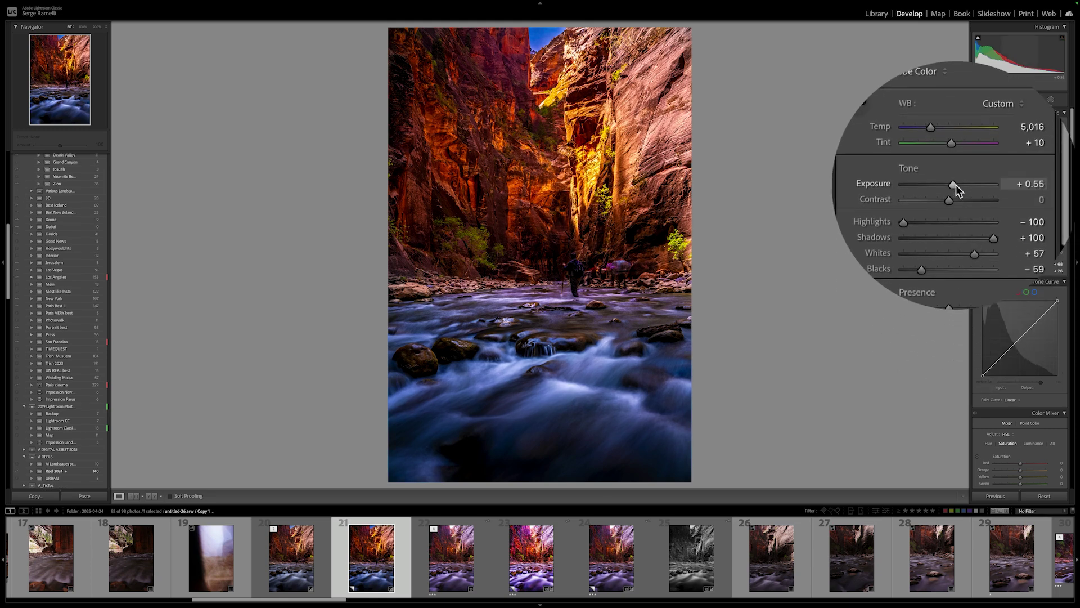
scroll(956, 185, "up", 4)
scroll(961, 236, "up", 8)
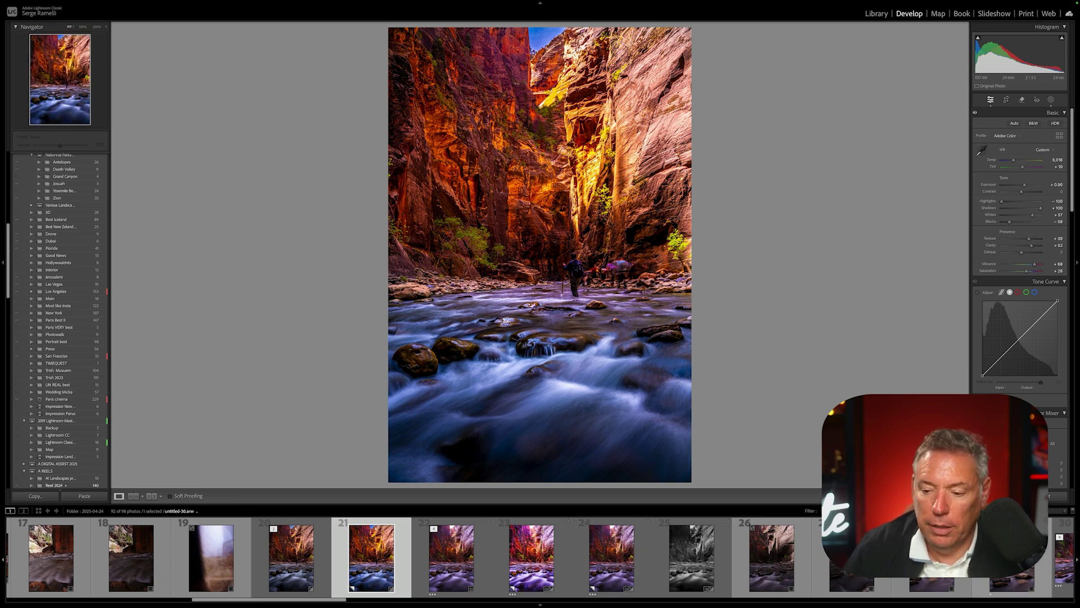
- Compare the copy with its unedited state via Reset and undo, then return to the original
left_click(1038, 496)
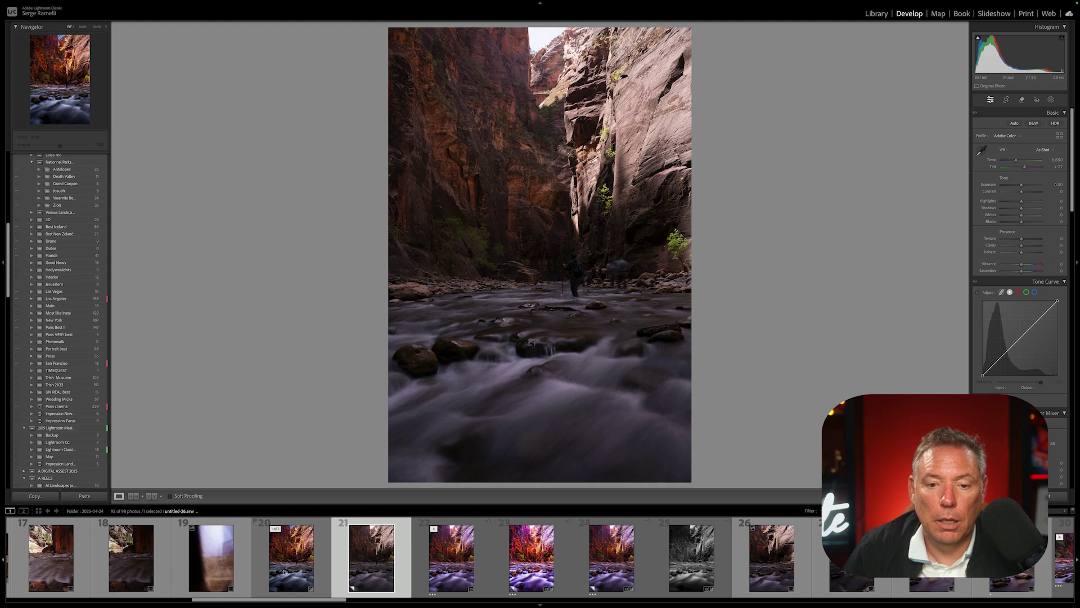
key("ctrl+z")
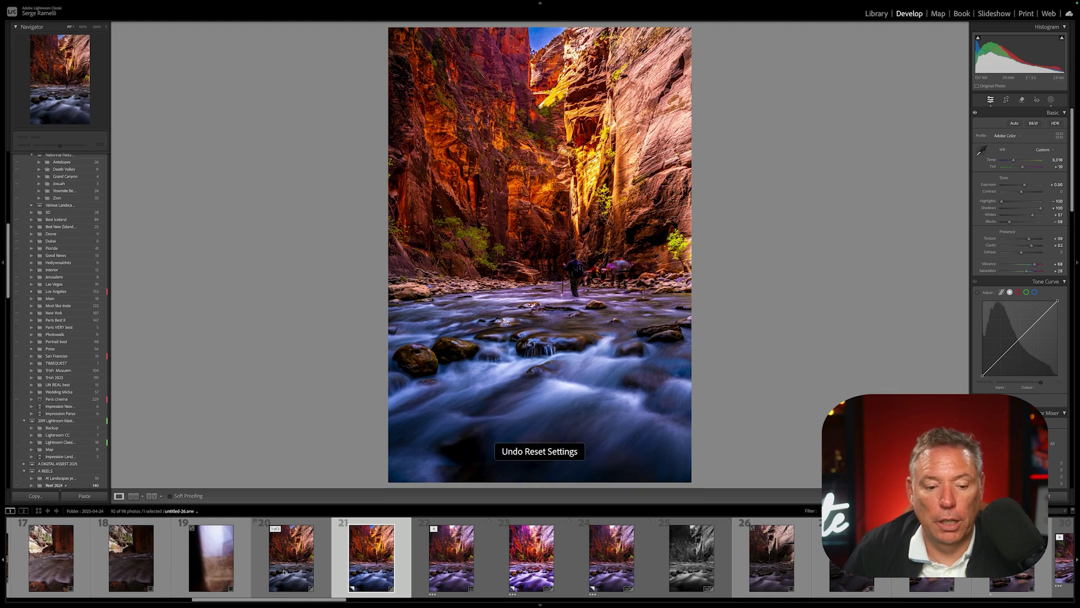
left_click(284, 572)
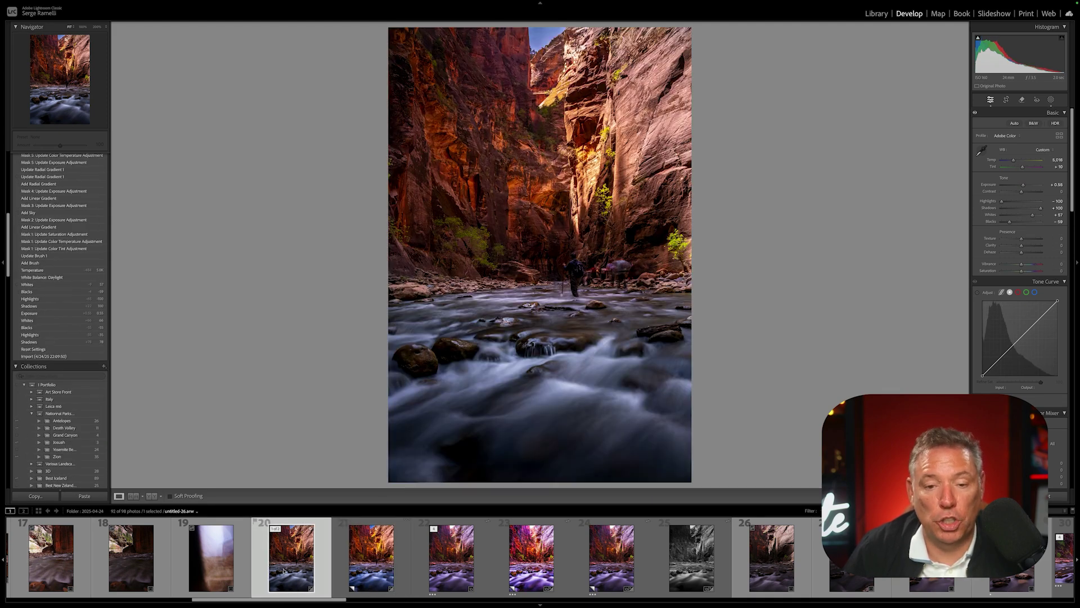